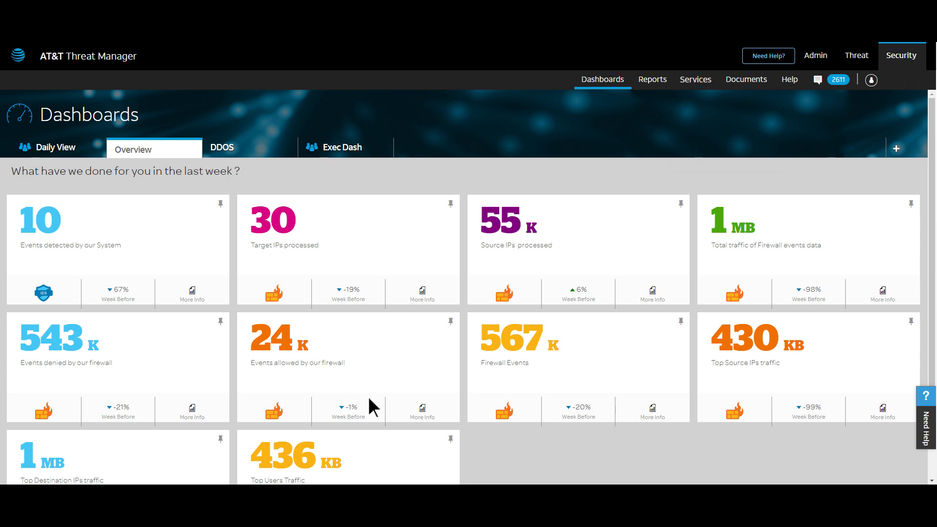
# - Open the NBFW self-service from the security services and look over the firewall policy list
pyautogui.click(708, 81)
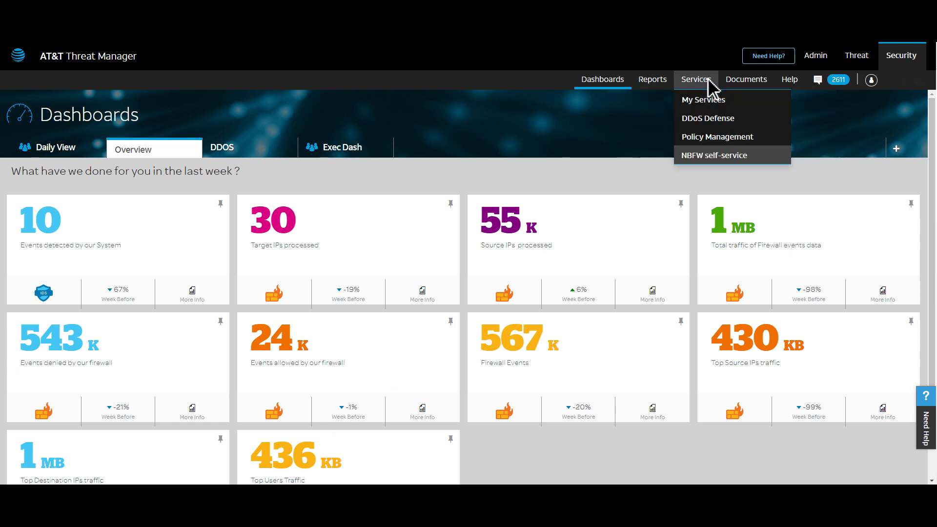
pyautogui.click(762, 158)
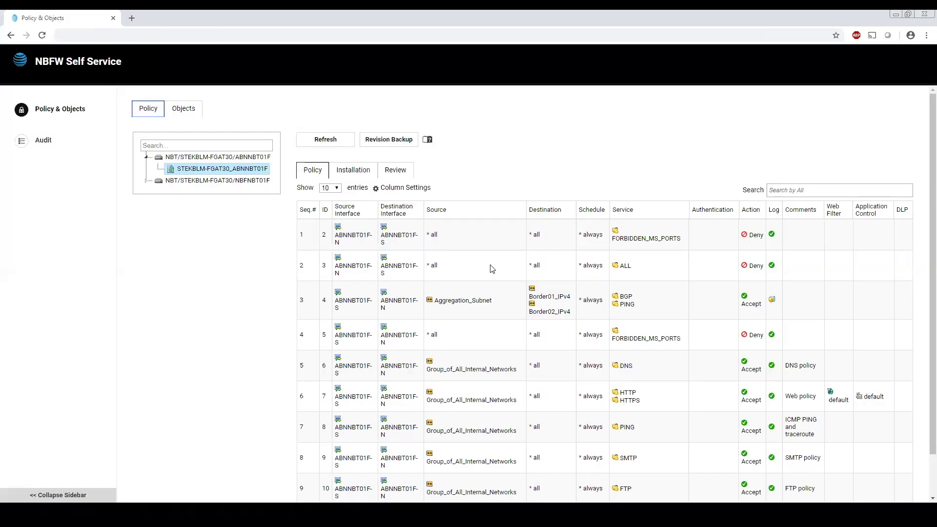
pyautogui.scroll(-1, 493, 269)
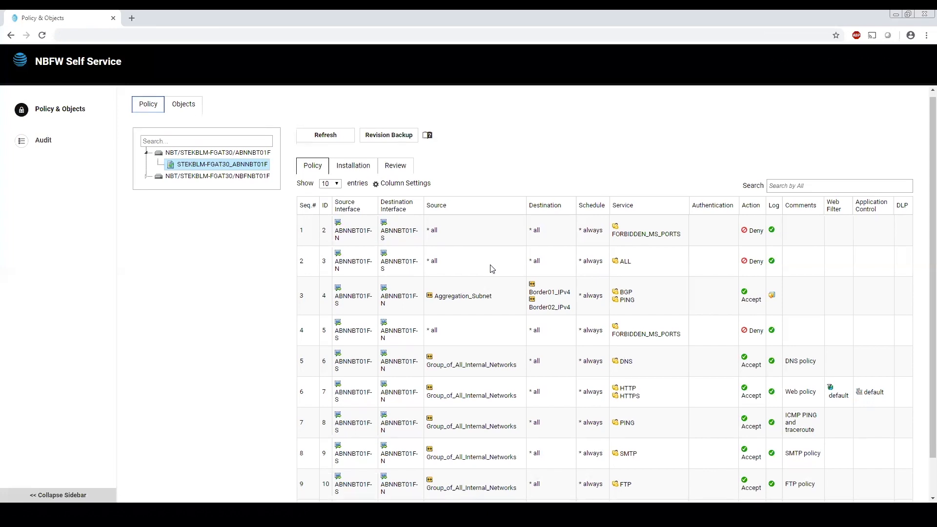
pyautogui.scroll(1, 492, 269)
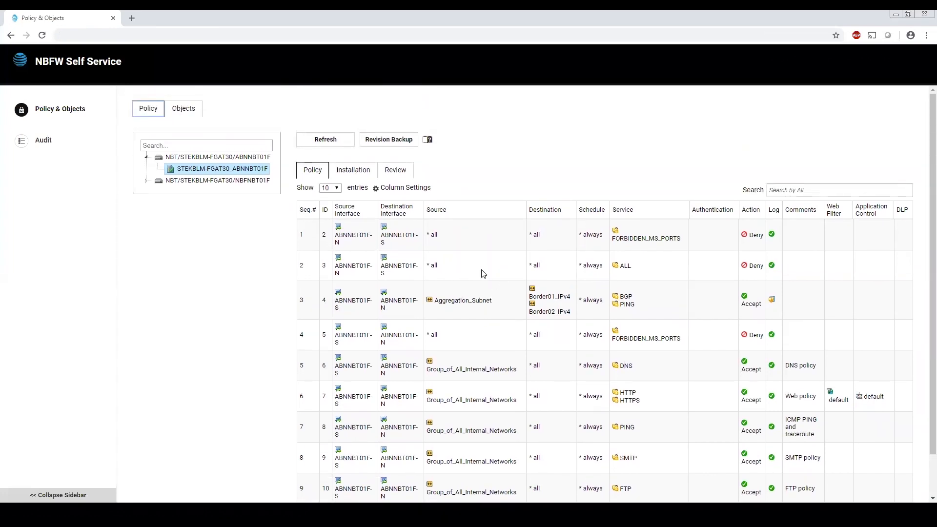
# - Start a new firewall policy from the policy list and set its incoming interface to ABNNBT01F-N
pyautogui.rightClick(492, 274)
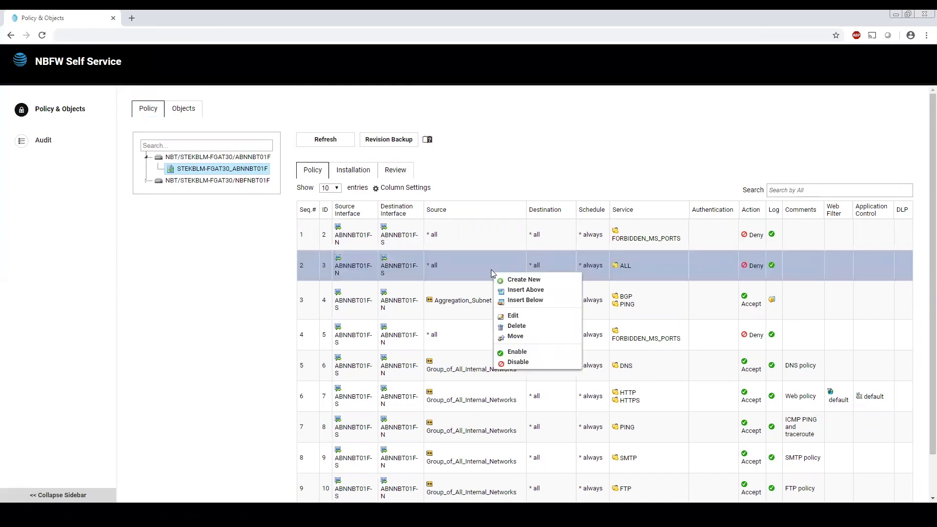
pyautogui.click(517, 282)
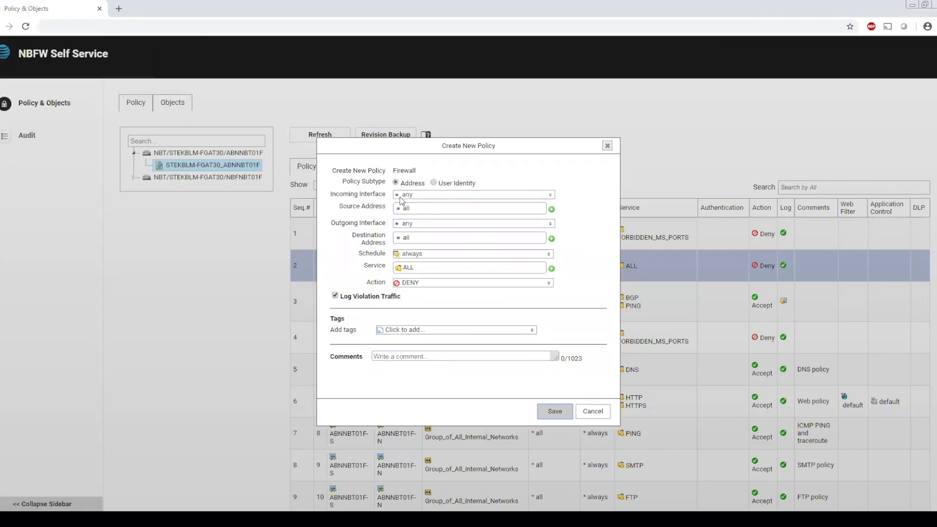
pyautogui.click(436, 196)
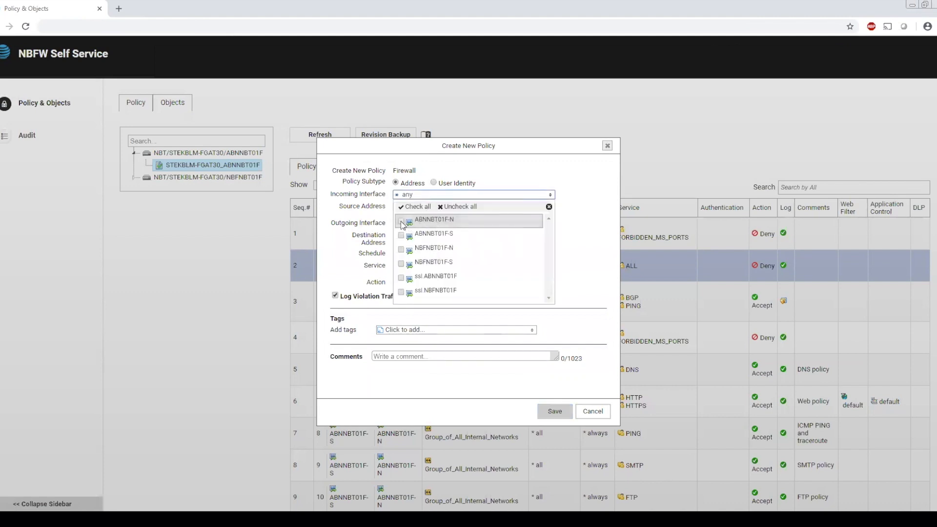
pyautogui.click(453, 221)
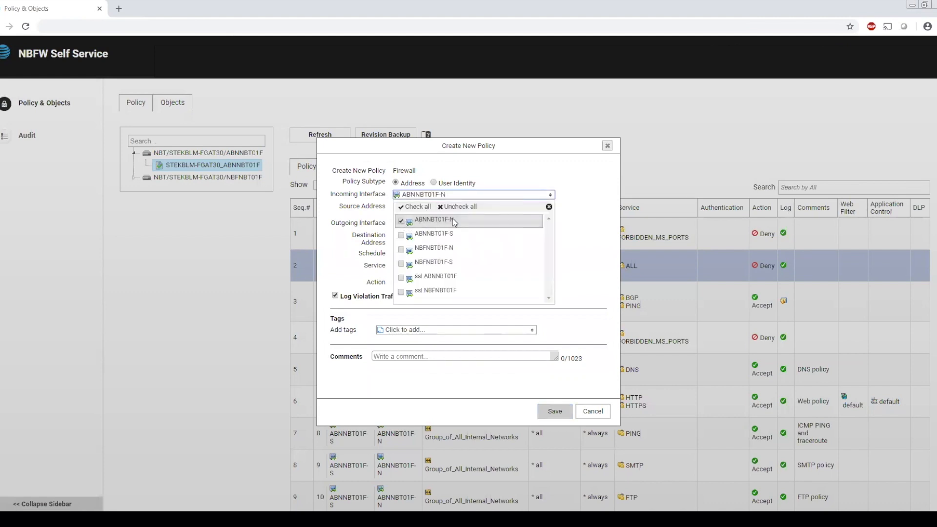
pyautogui.click(584, 233)
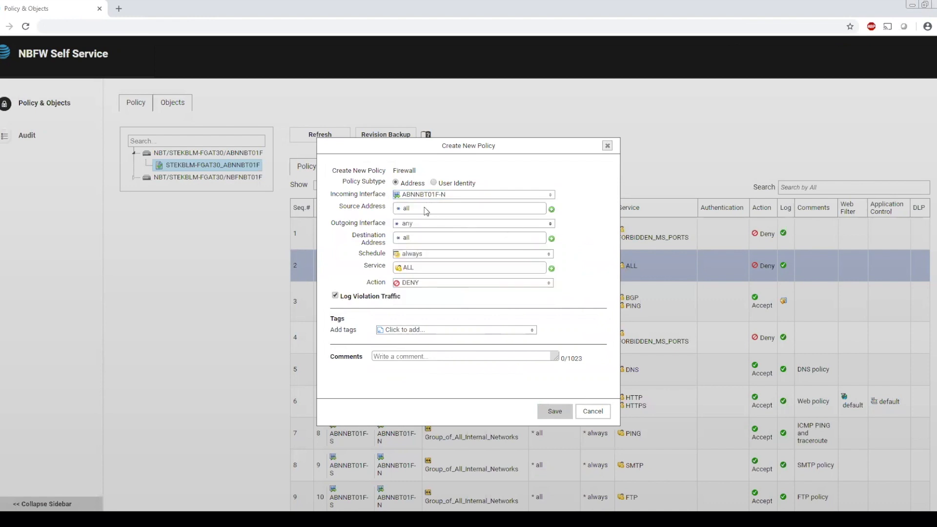
# - Add HOST_1.2.3.4 as the source address of the new policy
pyautogui.click(551, 210)
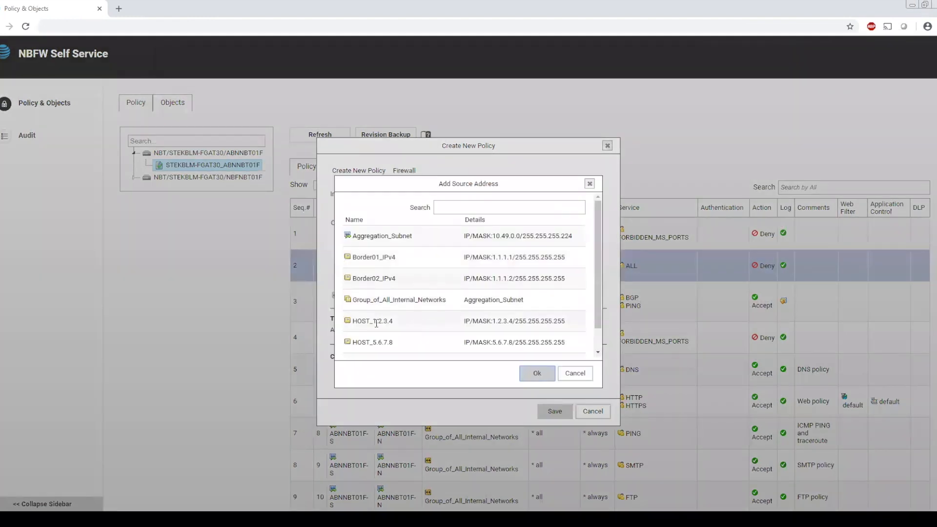
pyautogui.click(397, 323)
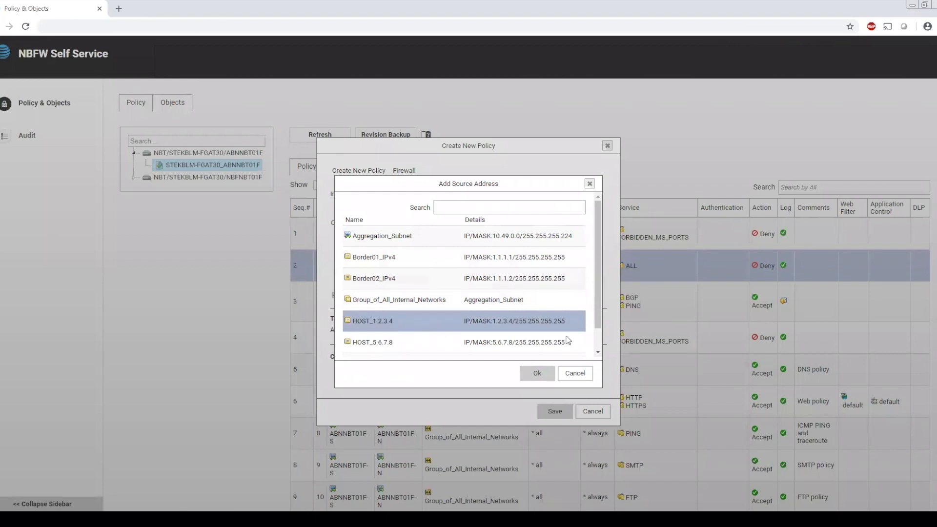
pyautogui.click(537, 374)
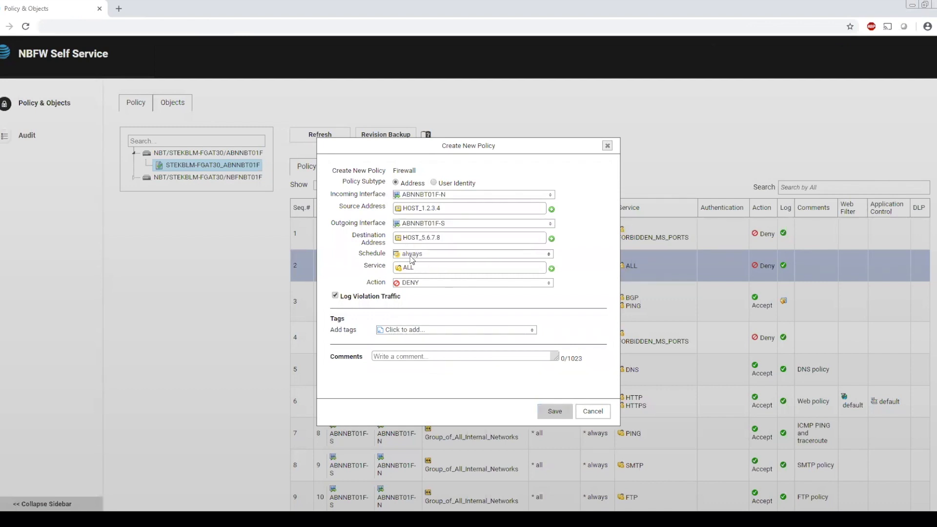
# - Keep the policy's schedule at always, and set its service to ALL_TCP and its action to ACCEPT
pyautogui.click(550, 255)
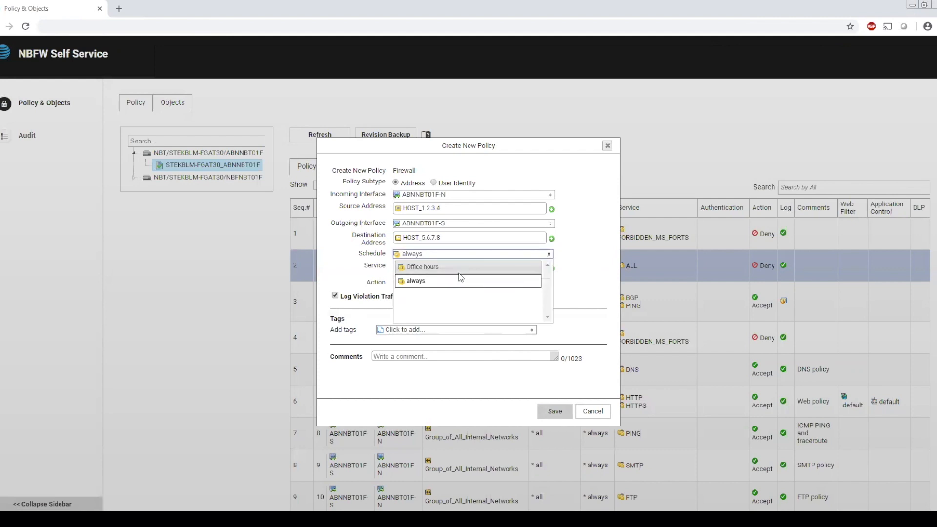
pyautogui.click(564, 263)
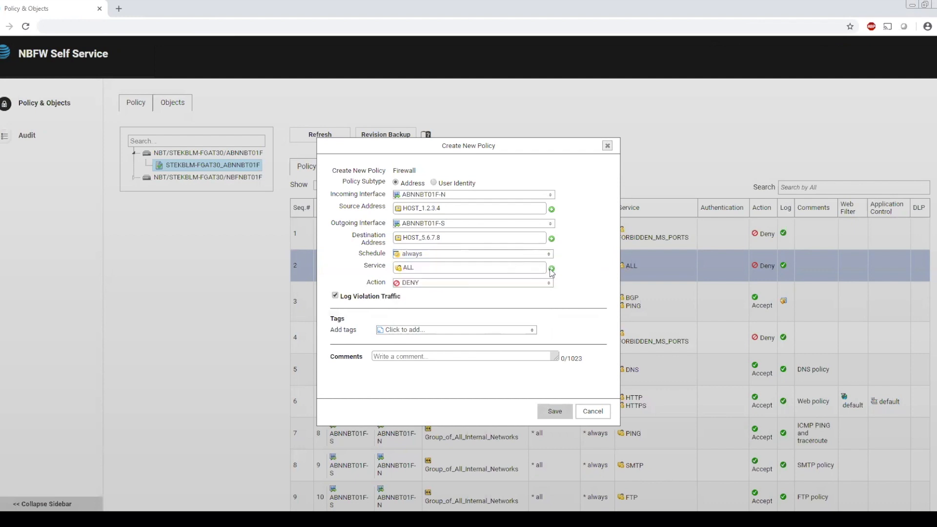
pyautogui.click(551, 269)
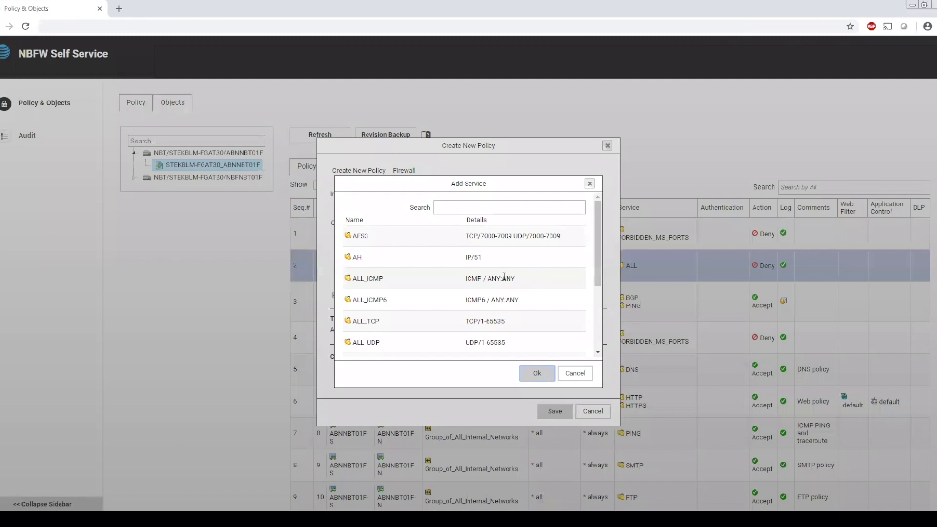
pyautogui.click(371, 322)
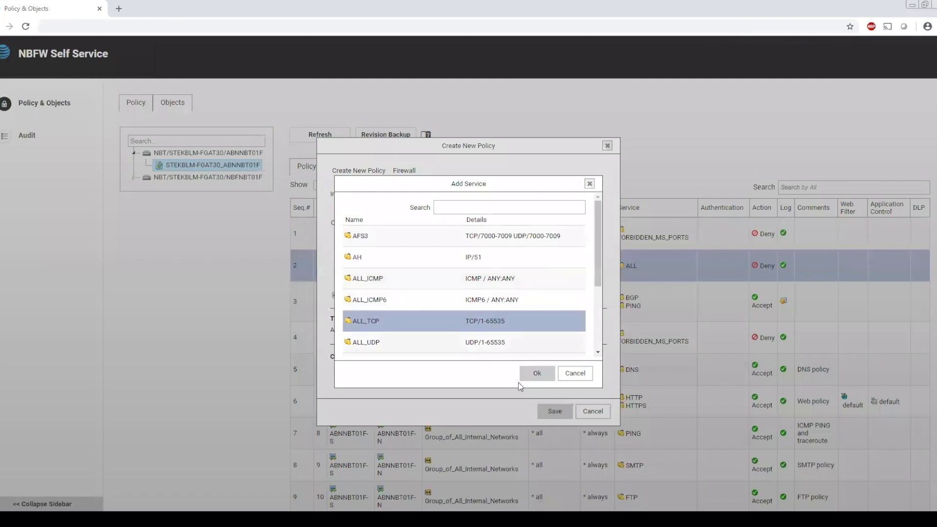
pyautogui.click(534, 375)
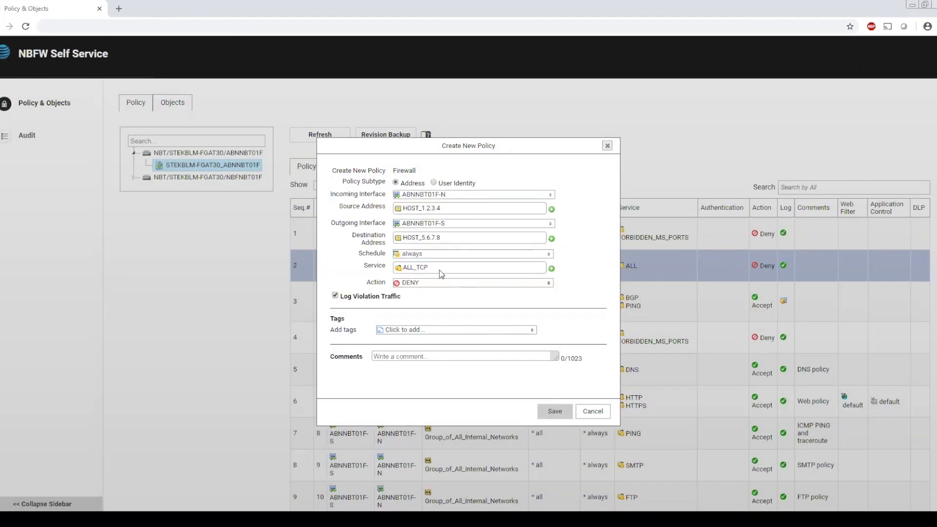
pyautogui.click(412, 285)
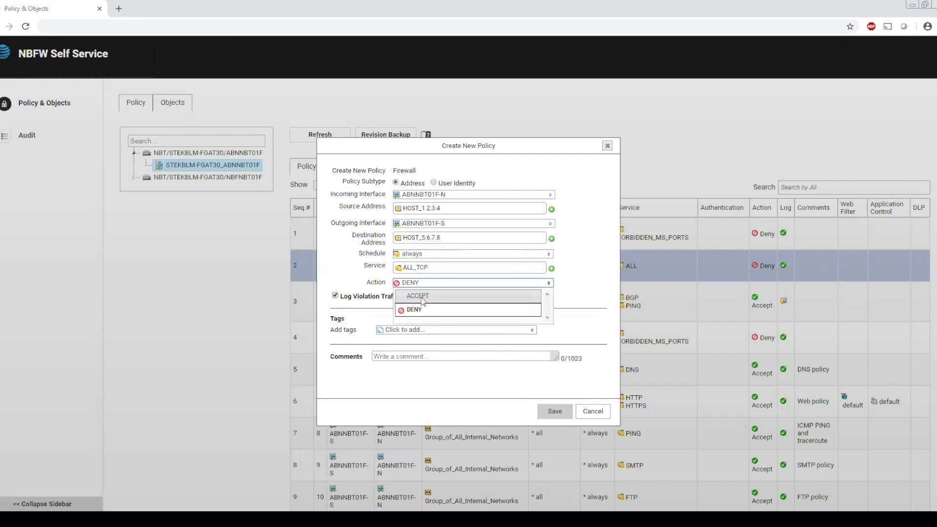
pyautogui.click(421, 299)
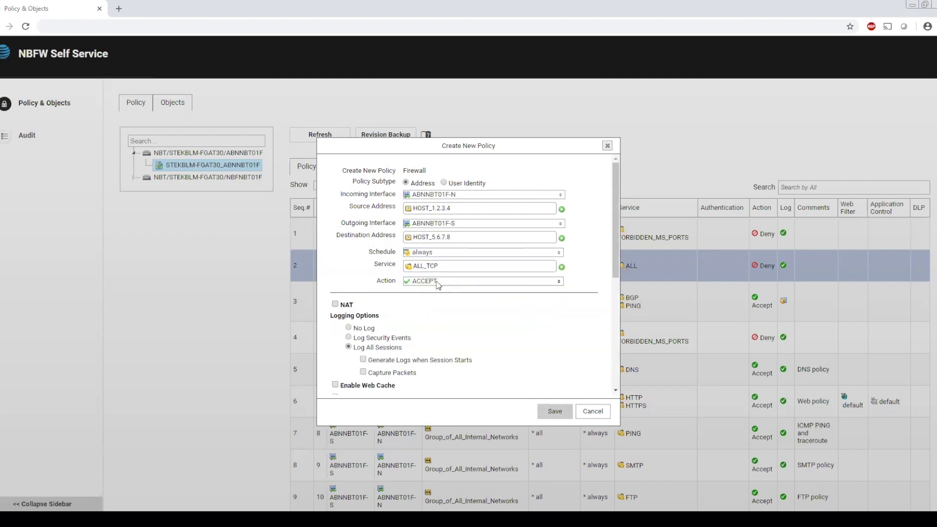
# - Enable the policy's security profiles with AntiVirus on default and Web Filter on monitor-all, and save the policy
pyautogui.moveTo(616, 234); pyautogui.dragTo(617, 278)
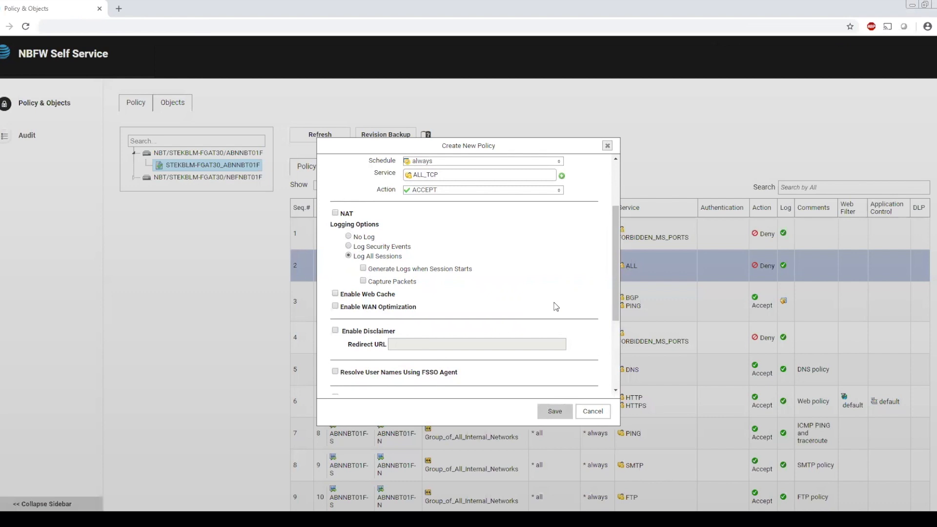
pyautogui.moveTo(615, 278); pyautogui.dragTo(621, 332)
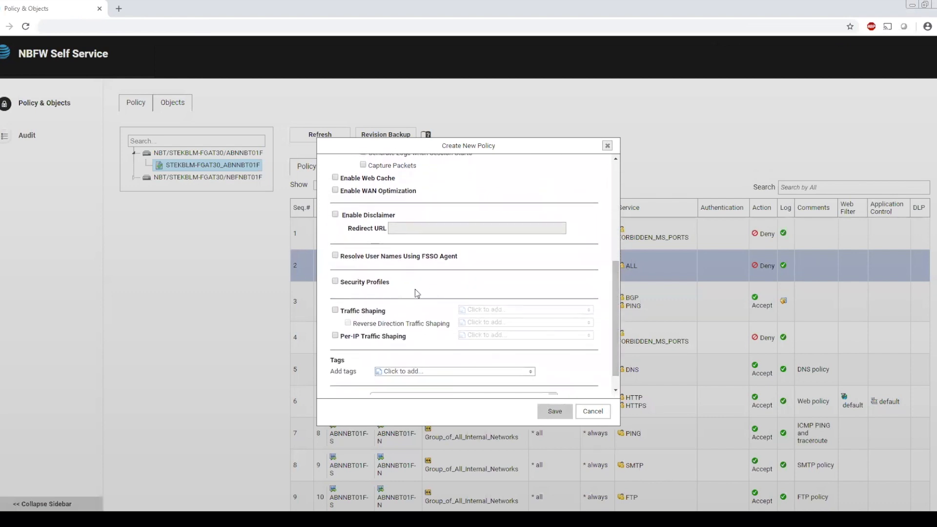
pyautogui.click(336, 282)
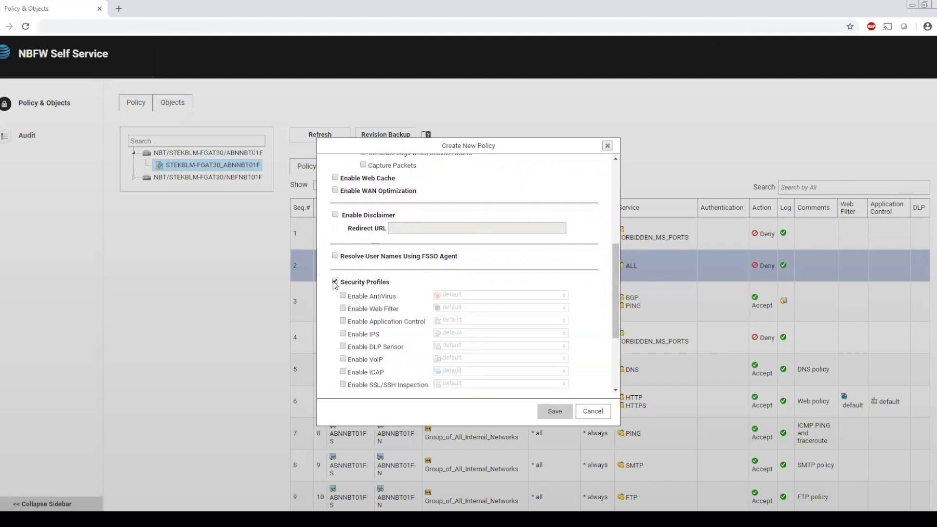
pyautogui.moveTo(614, 276); pyautogui.dragTo(616, 297)
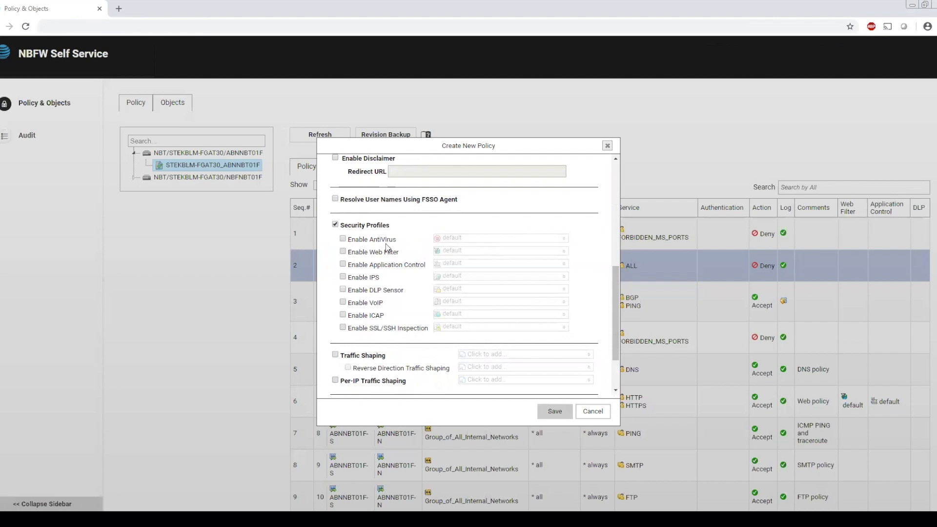
pyautogui.click(344, 239)
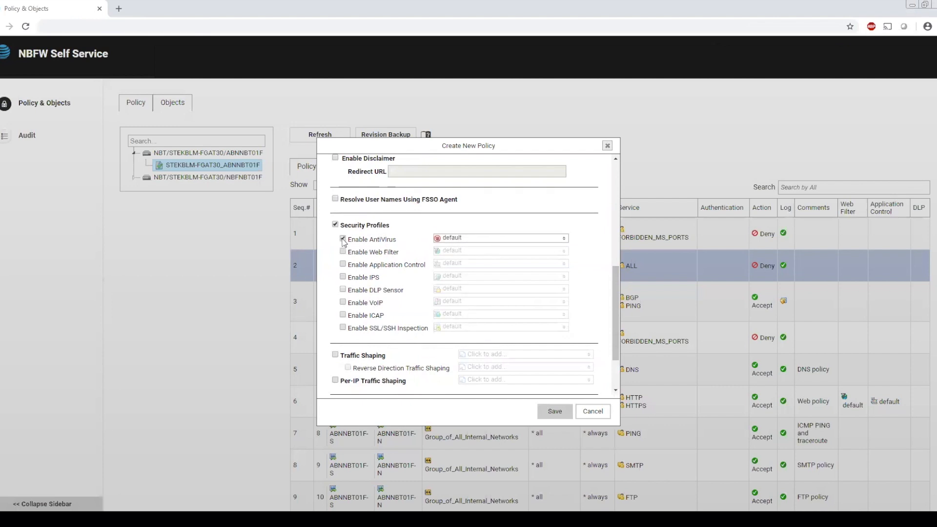
pyautogui.click(490, 237)
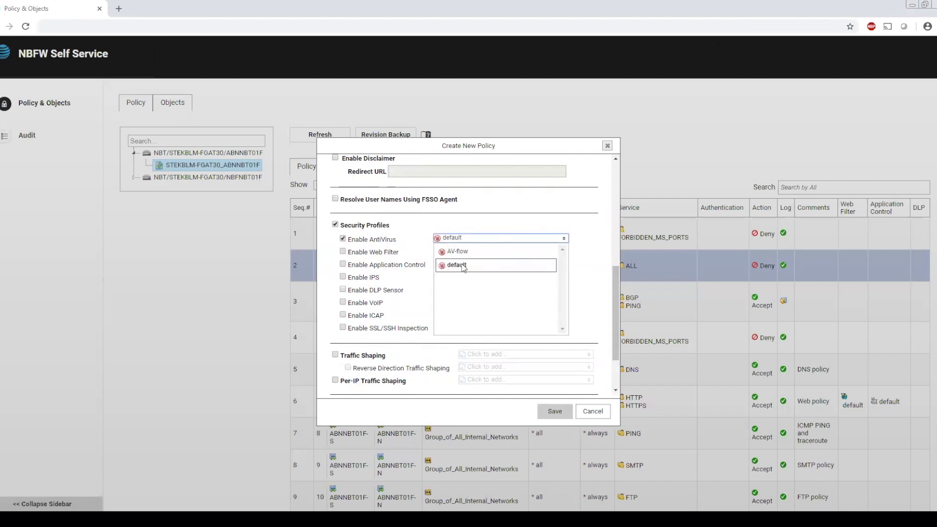
pyautogui.click(439, 239)
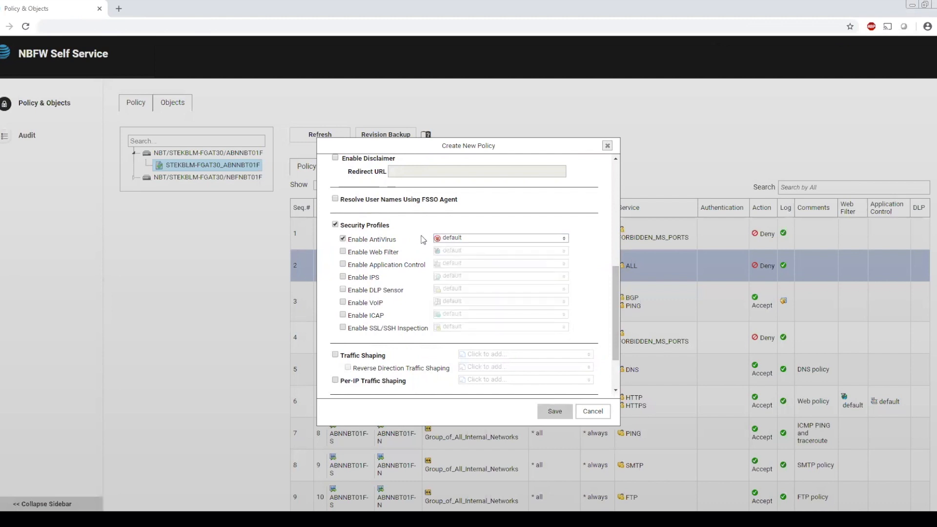
pyautogui.click(343, 251)
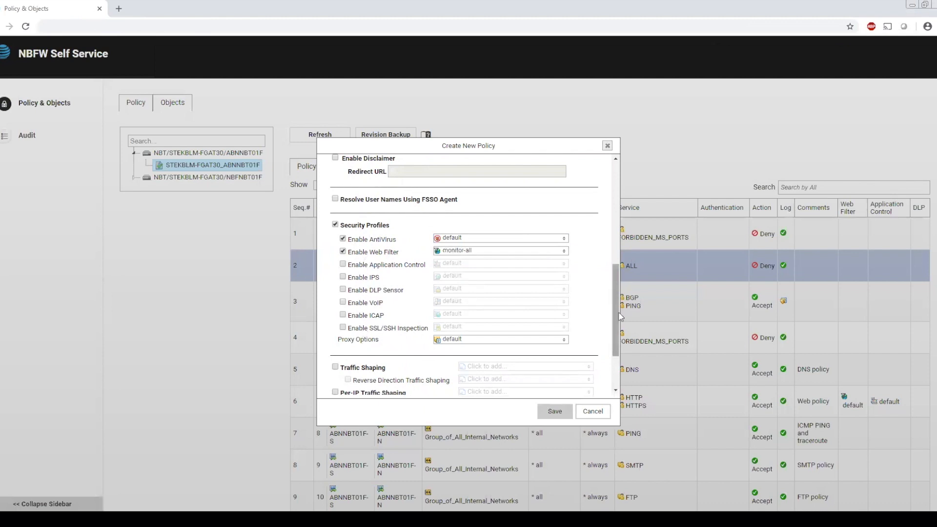
pyautogui.moveTo(614, 314); pyautogui.dragTo(615, 209)
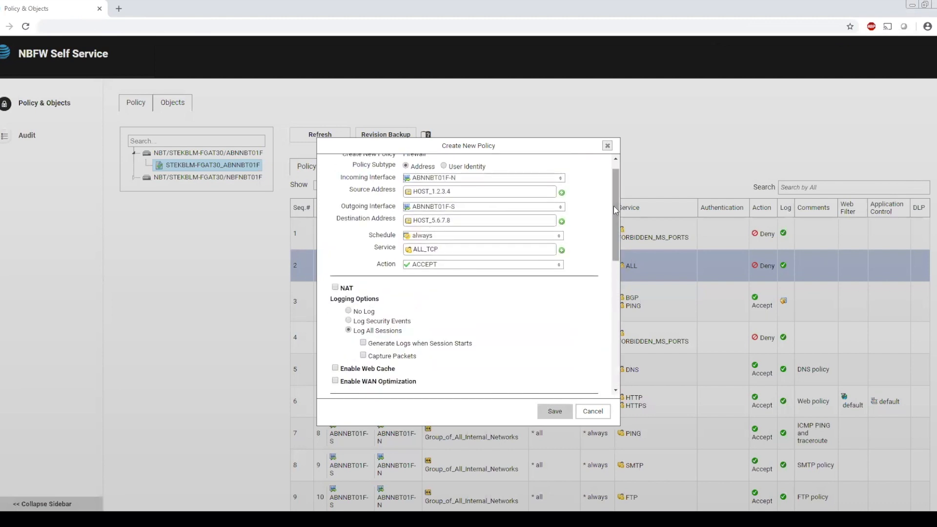
pyautogui.click(551, 411)
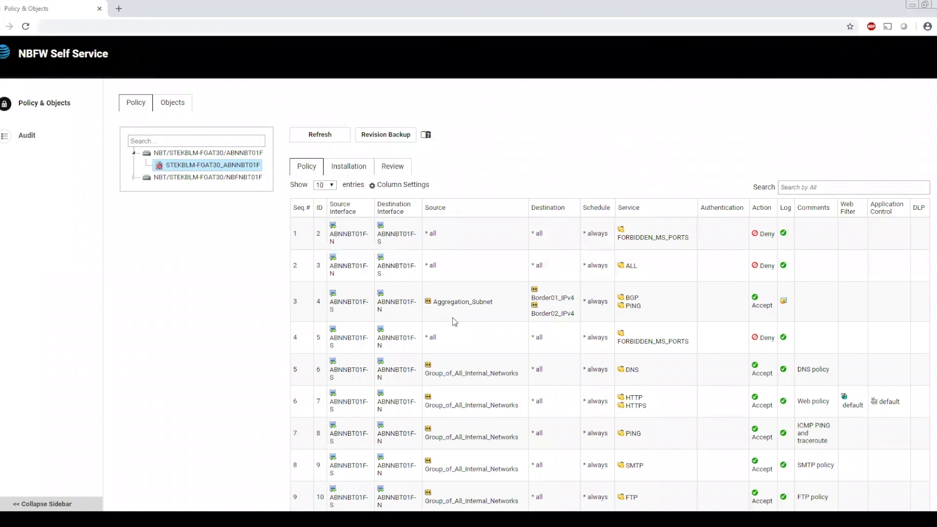
# - Install the modified policy package on the target STEKBLM-FGAT30[ABNNBT01F] and close the installation progress dialog
pyautogui.click(347, 168)
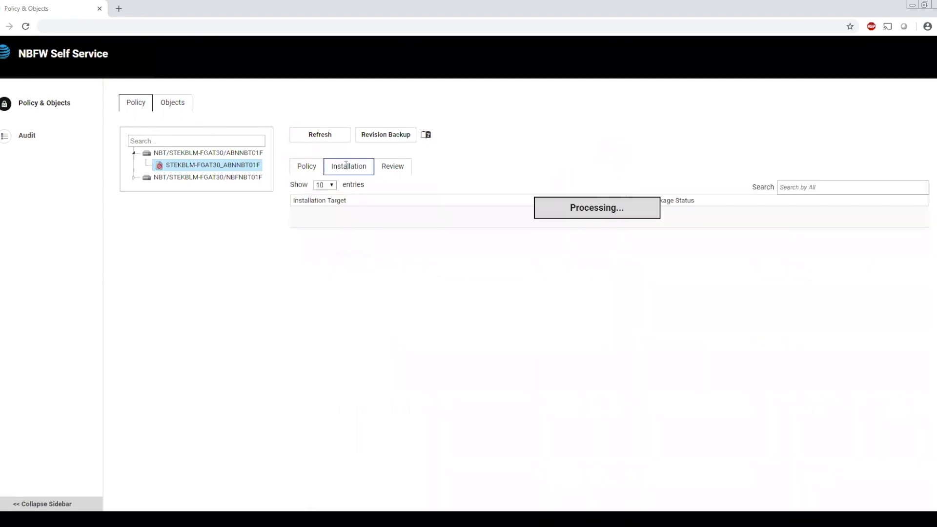
pyautogui.rightClick(584, 217)
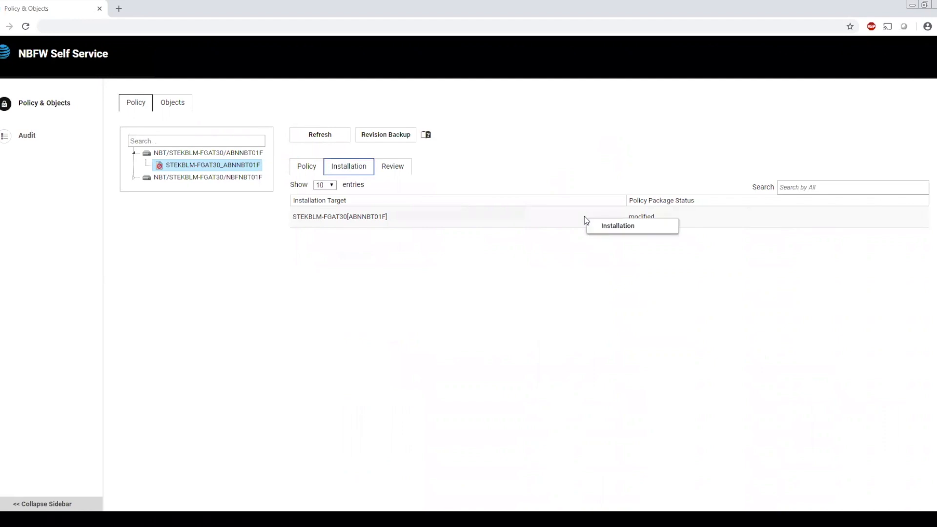
pyautogui.click(619, 227)
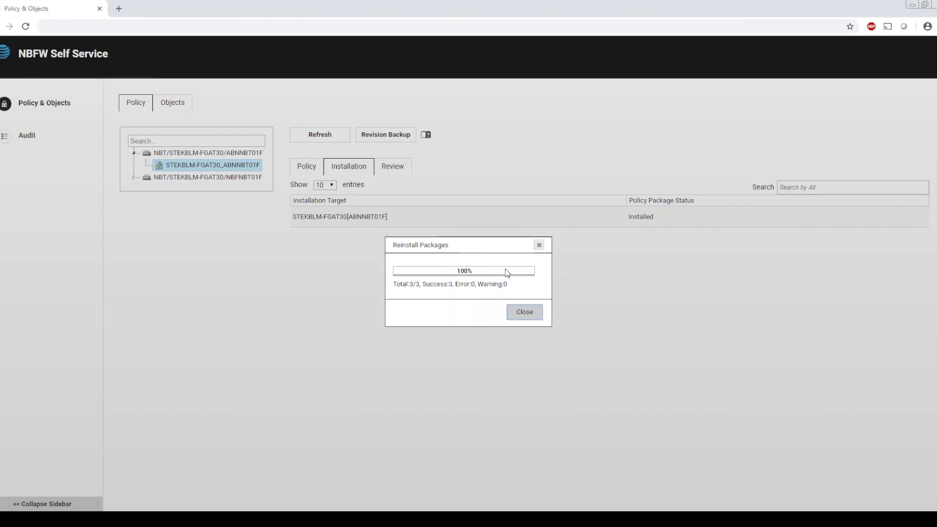
pyautogui.click(524, 313)
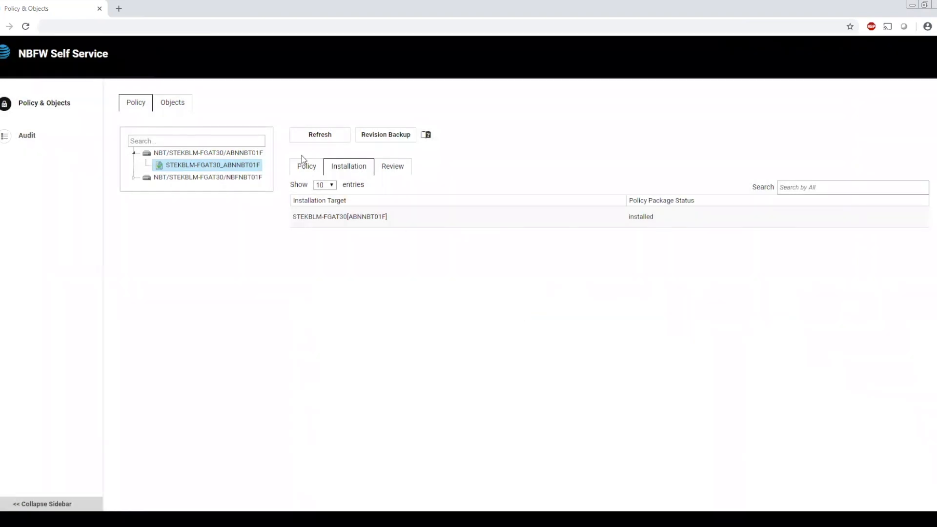
# - Return to the firewall policy list and set it to show 50 entries
pyautogui.click(316, 171)
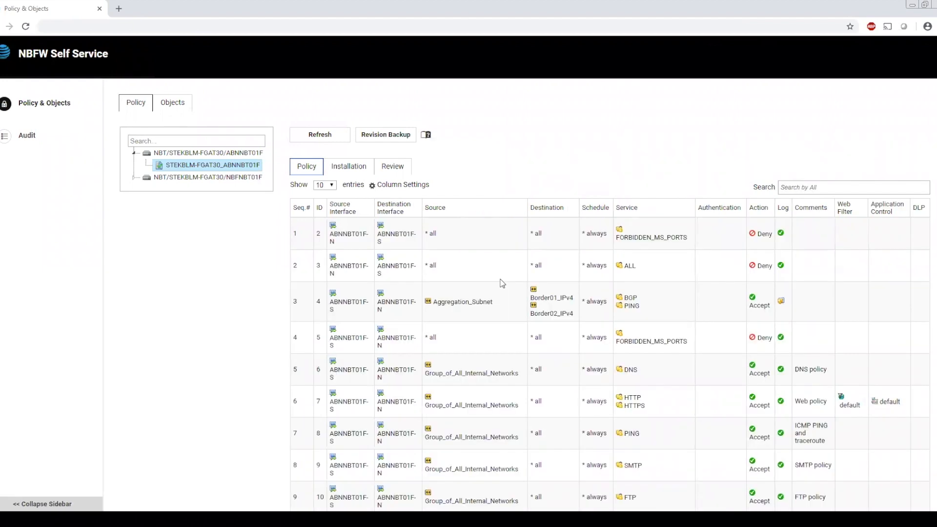
pyautogui.scroll(-1, 502, 283)
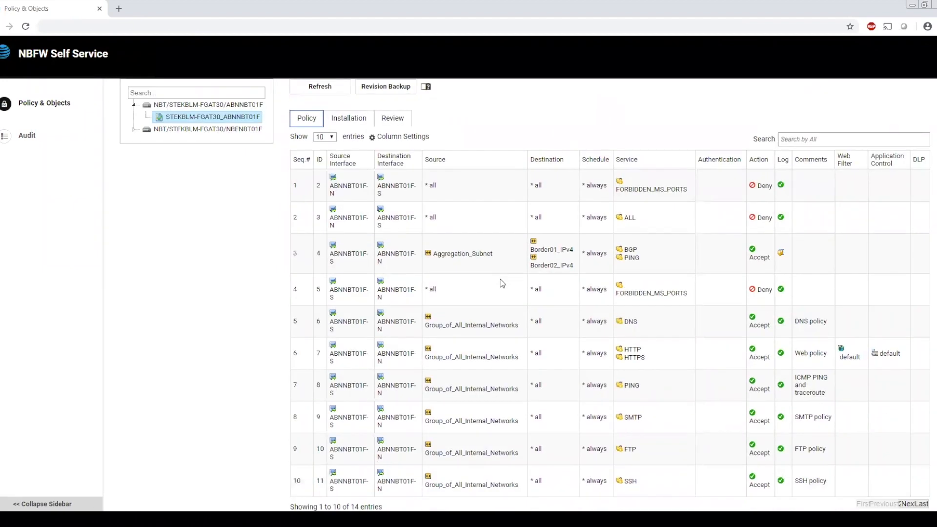
pyautogui.click(325, 138)
pyautogui.click(325, 170)
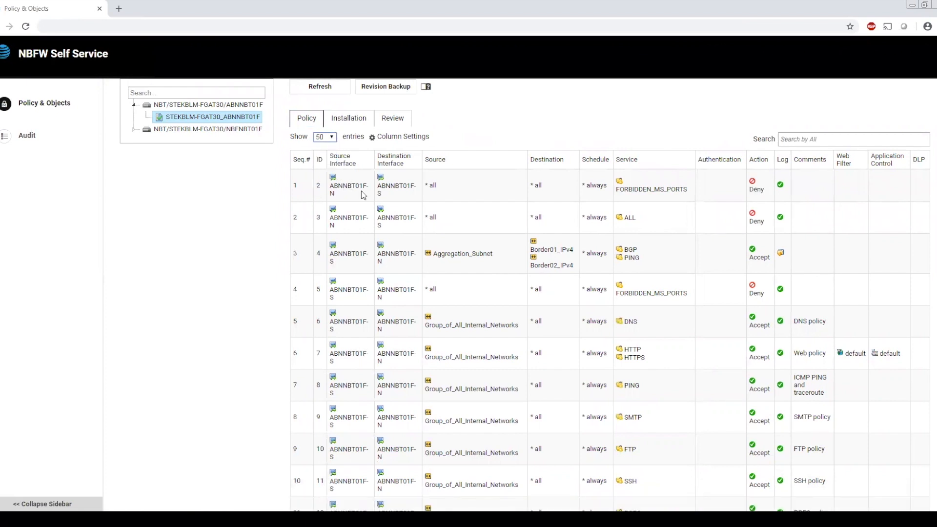
# - Edit the SSH policy at sequence 10 to add HOST_1.2.3.4 as a source address, and save it
pyautogui.scroll(-2, 434, 295)
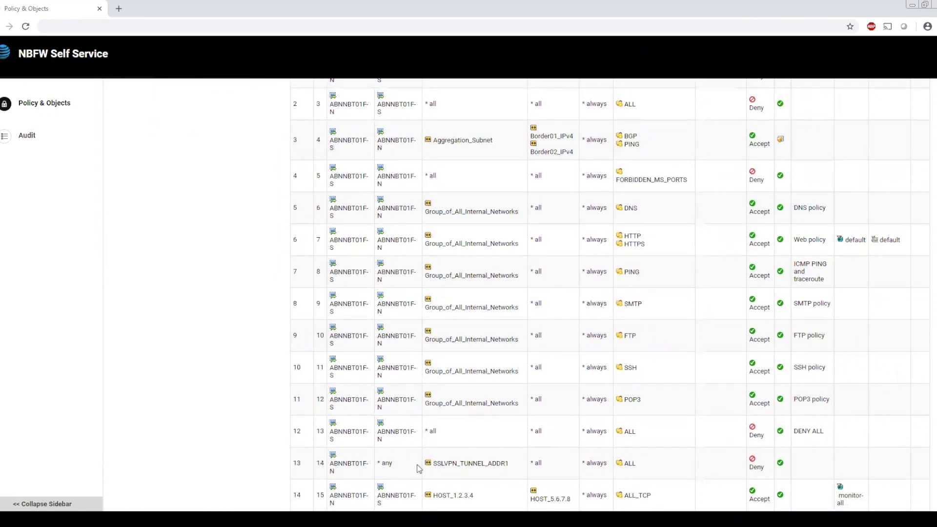
pyautogui.rightClick(498, 377)
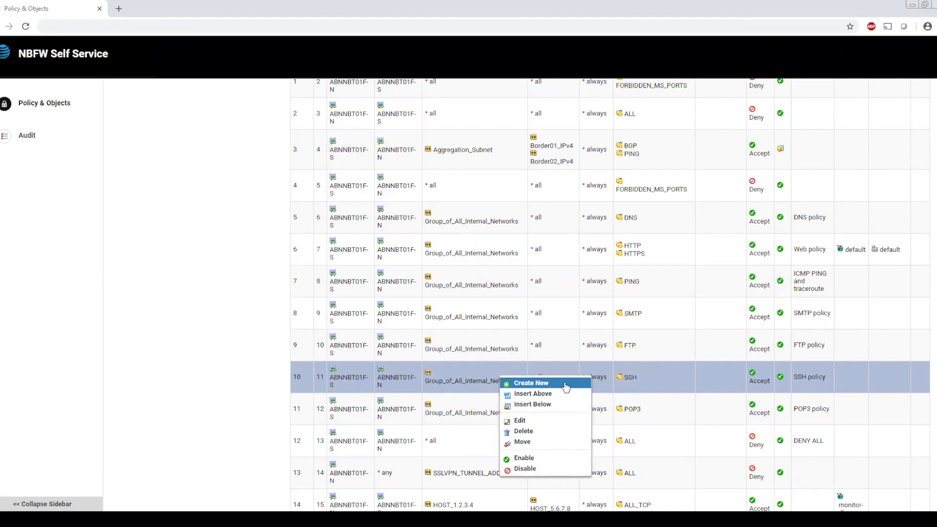
pyautogui.click(537, 422)
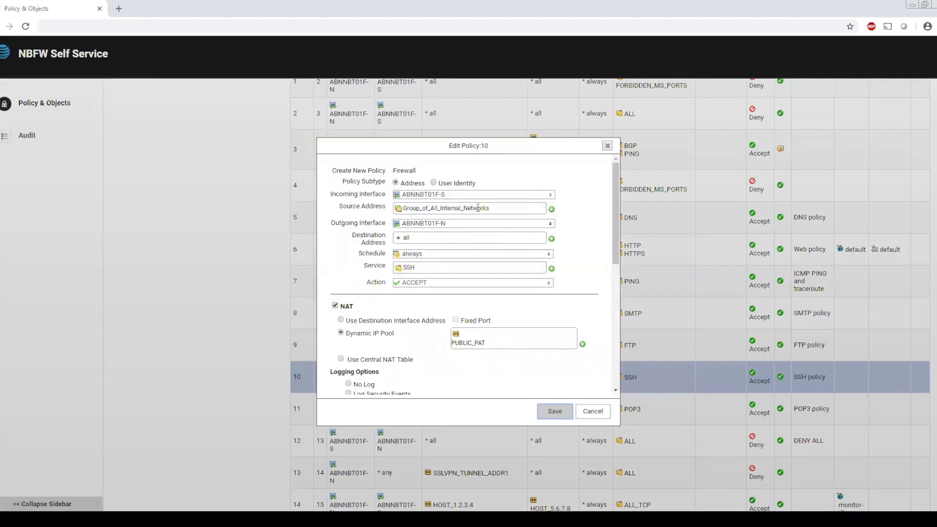
pyautogui.click(552, 209)
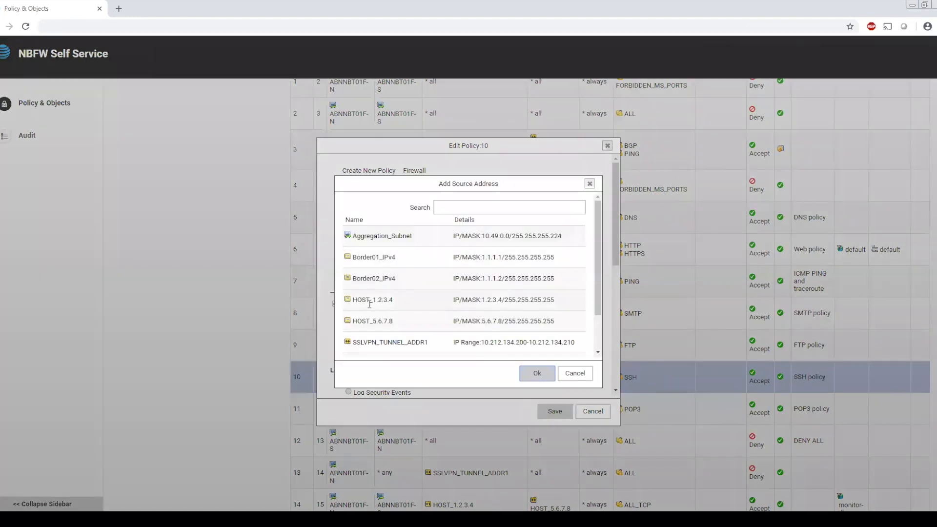
pyautogui.click(367, 300)
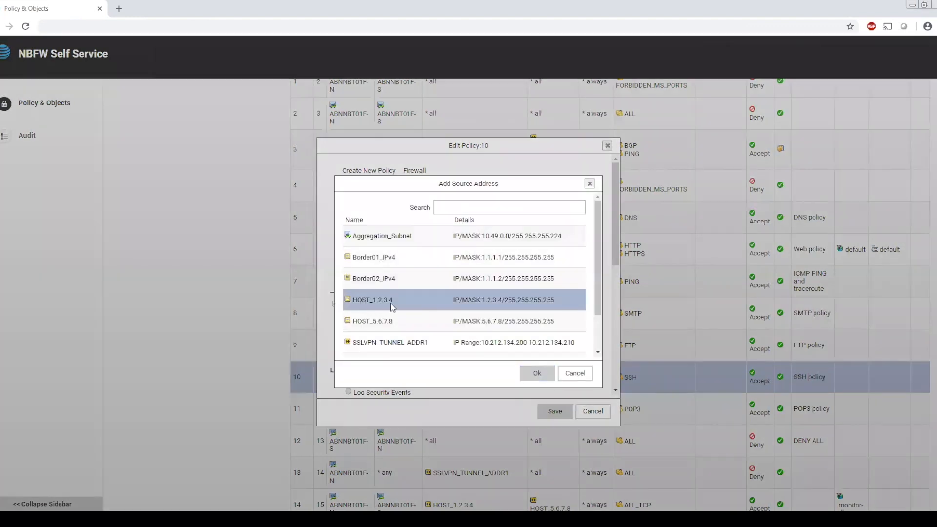
pyautogui.click(537, 374)
pyautogui.click(553, 412)
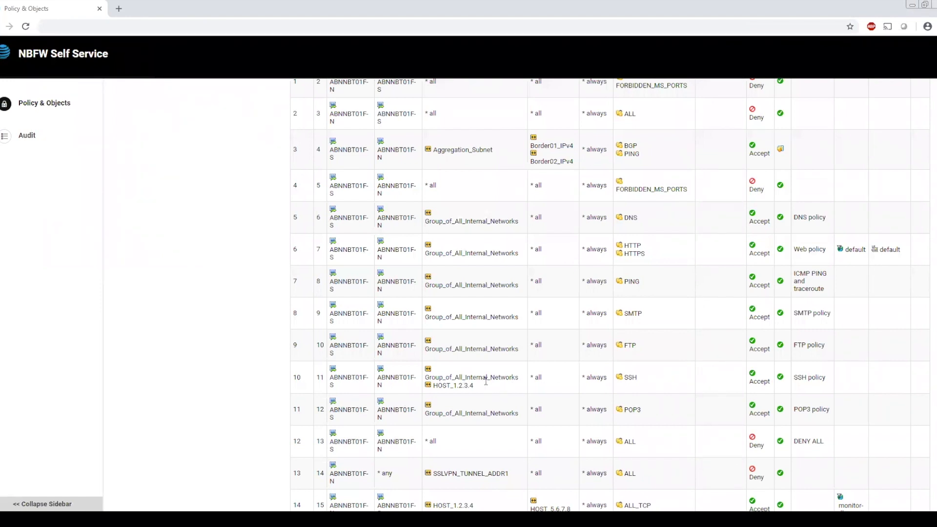
# - Check the policy package status of installation target STEKBLM-FGAT30[ABNNBT01F] and review the audit log
pyautogui.scroll(3, 486, 381)
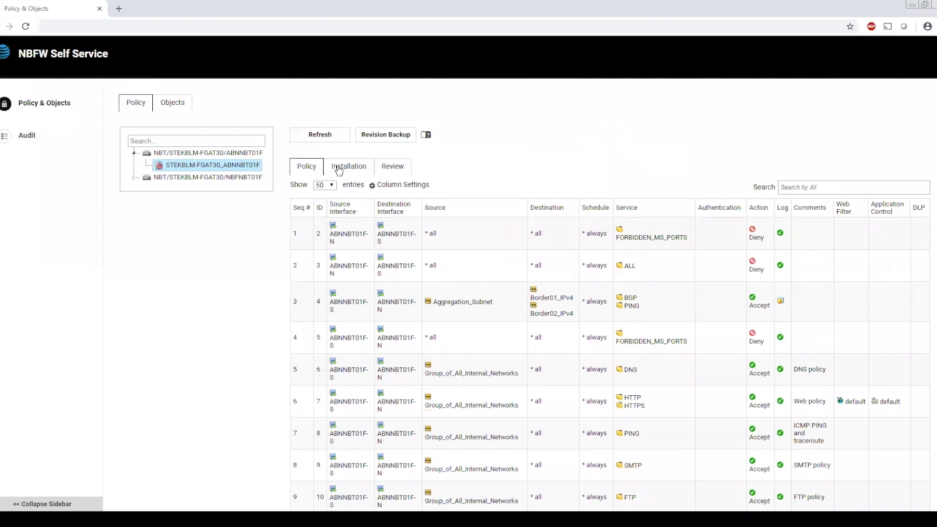
pyautogui.click(348, 171)
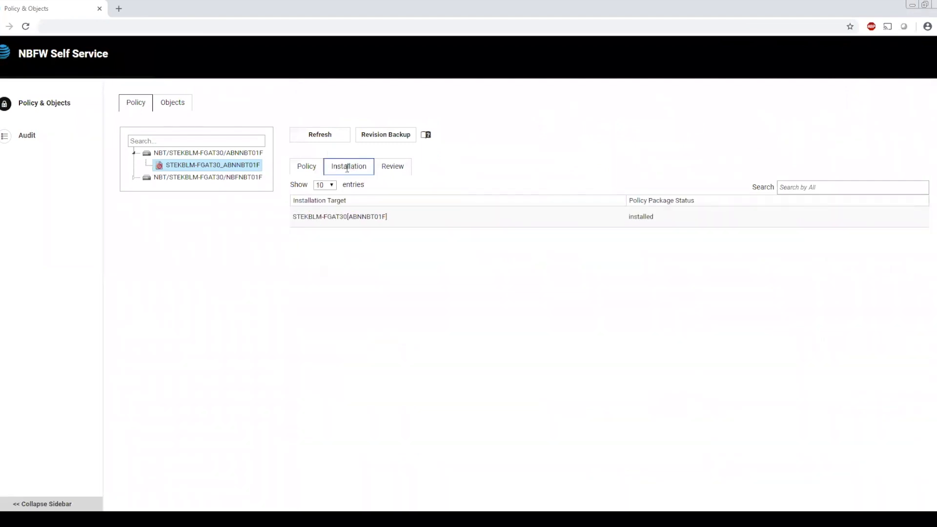
pyautogui.rightClick(519, 222)
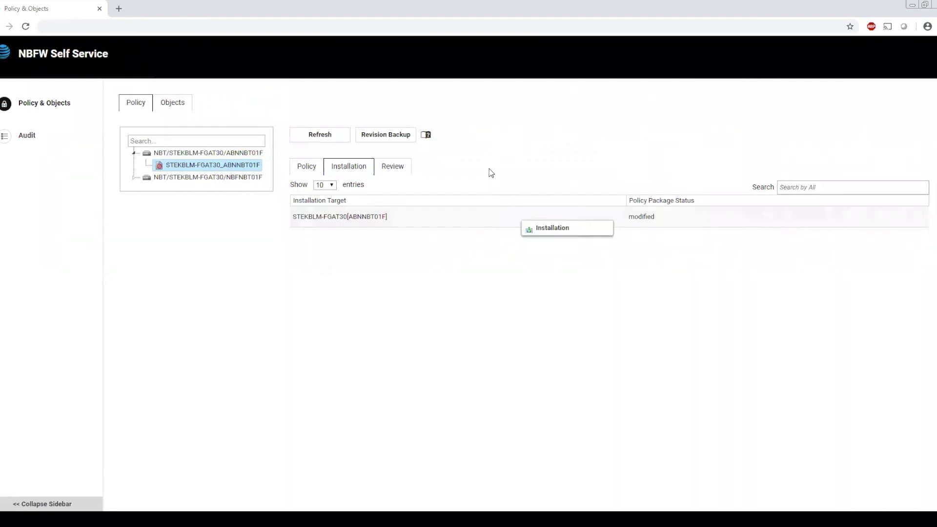
pyautogui.click(470, 221)
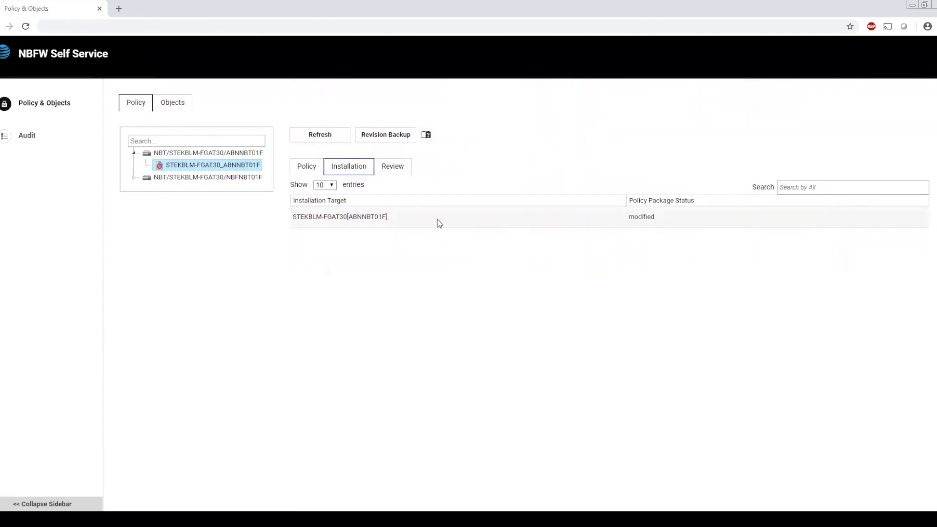
pyautogui.click(28, 136)
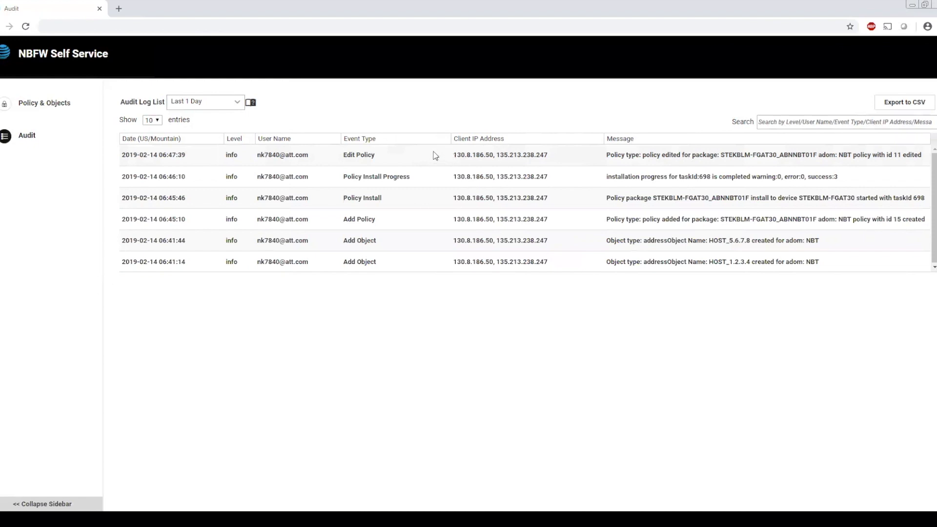
# - Create a firewall address object named HOST_3.4.5.6 with IP range/subnet 3.4.5.6 and interface any, and save it
pyautogui.click(54, 107)
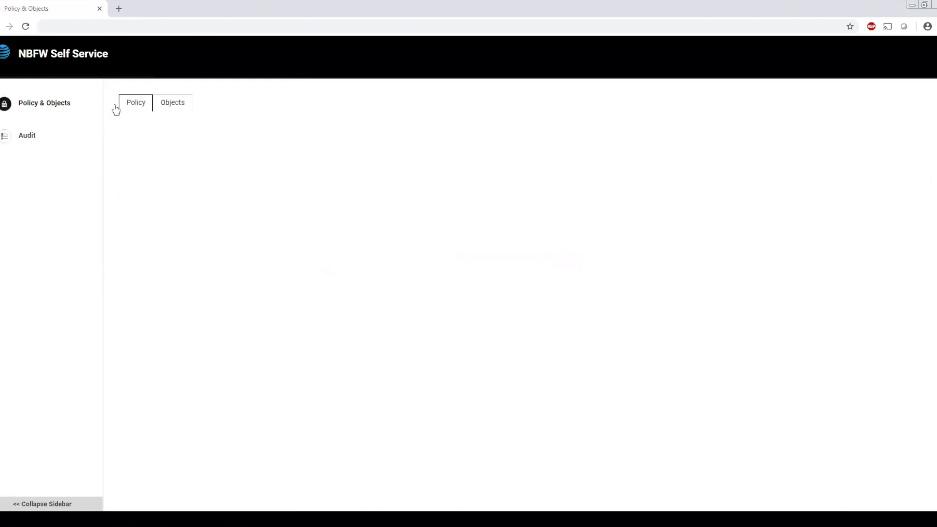
pyautogui.click(173, 105)
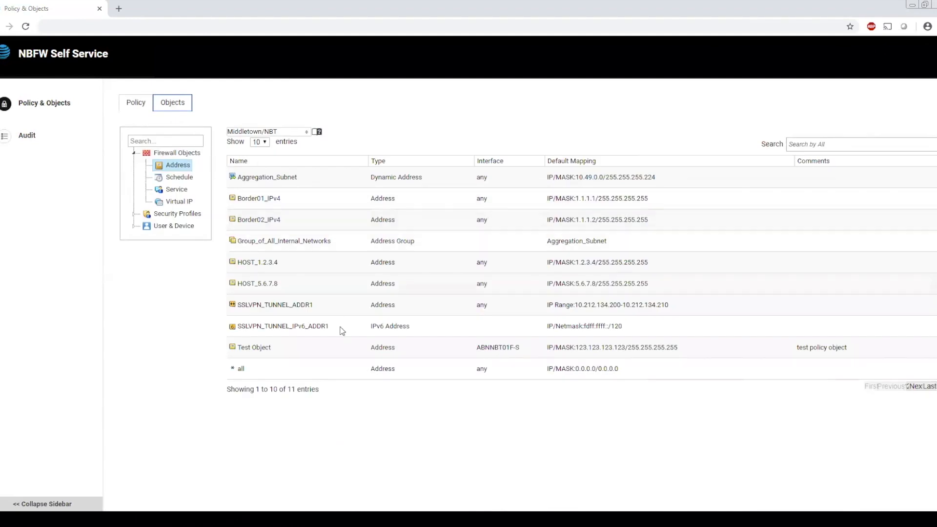
pyautogui.rightClick(345, 231)
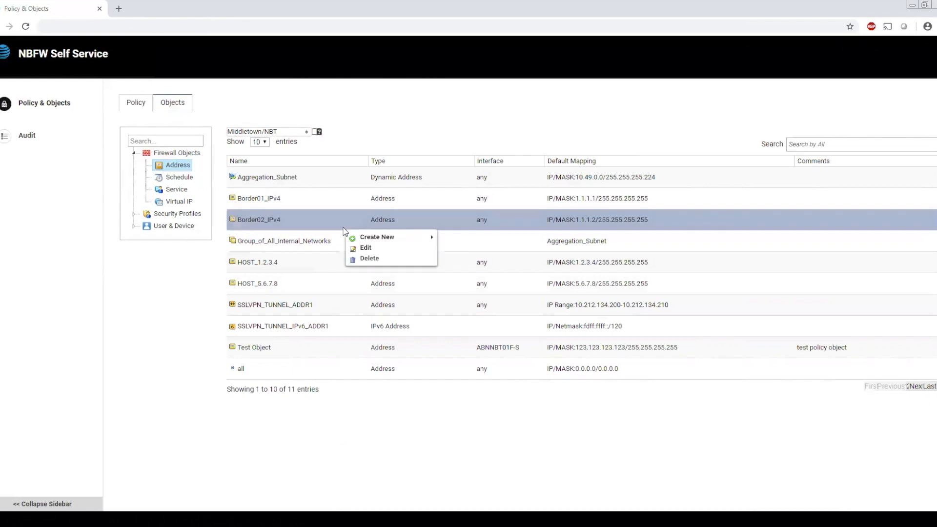
pyautogui.moveTo(378, 241)
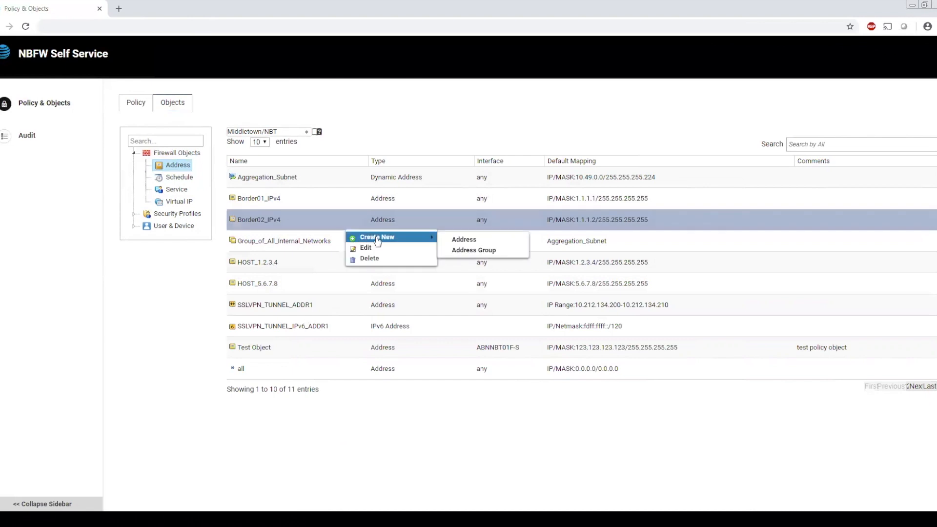
pyautogui.click(490, 243)
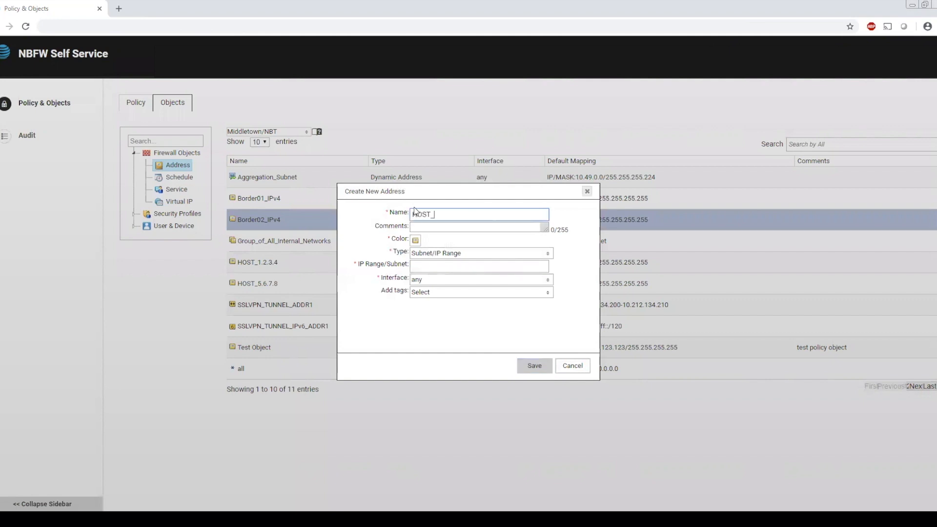
pyautogui.write('HOST_3.4.5.6')
pyautogui.click(429, 268)
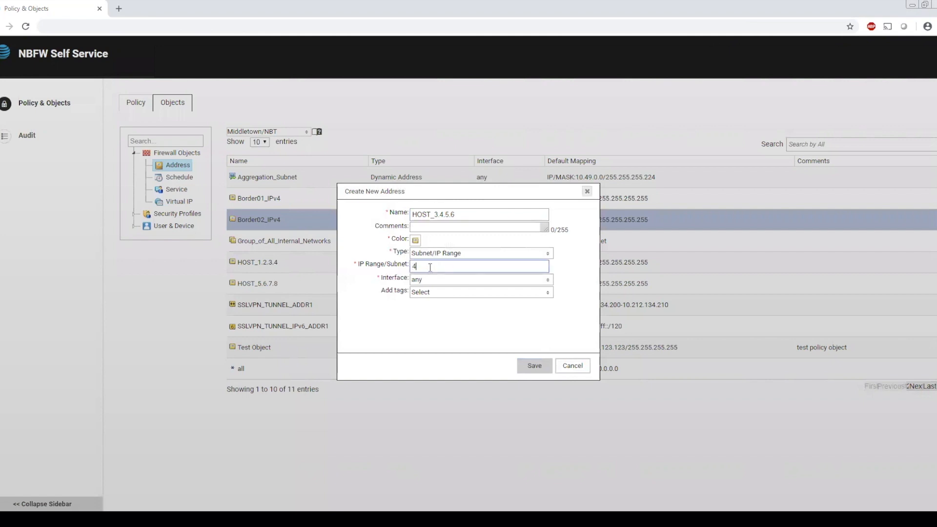
pyautogui.write('3.4.5.6')
pyautogui.click(432, 280)
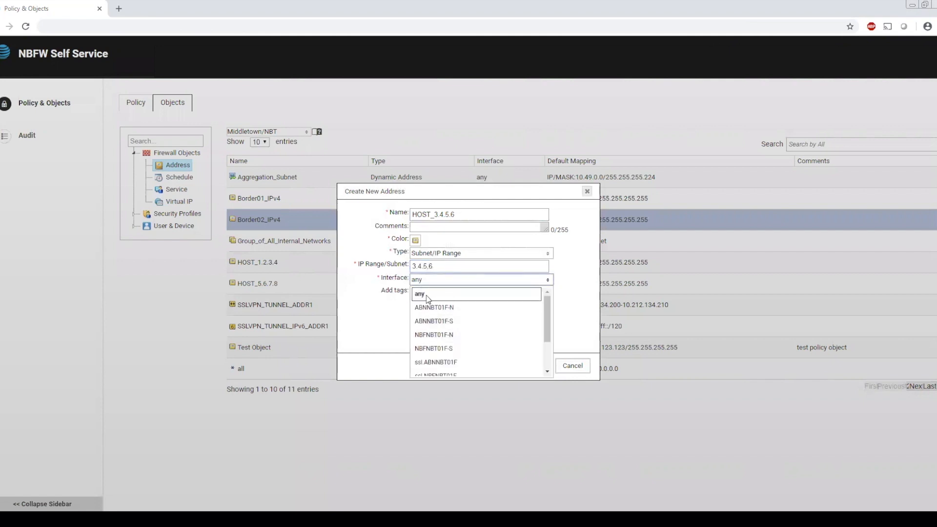
pyautogui.click(383, 307)
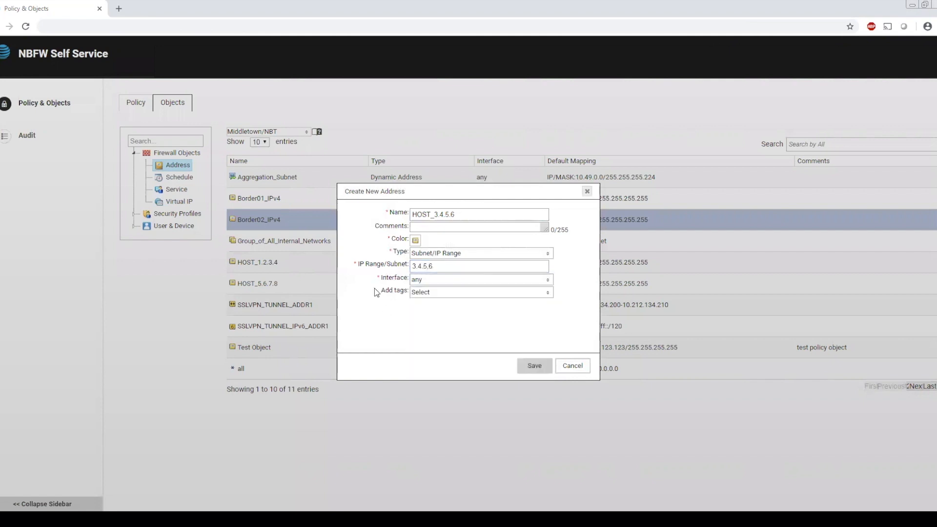
pyautogui.click(531, 366)
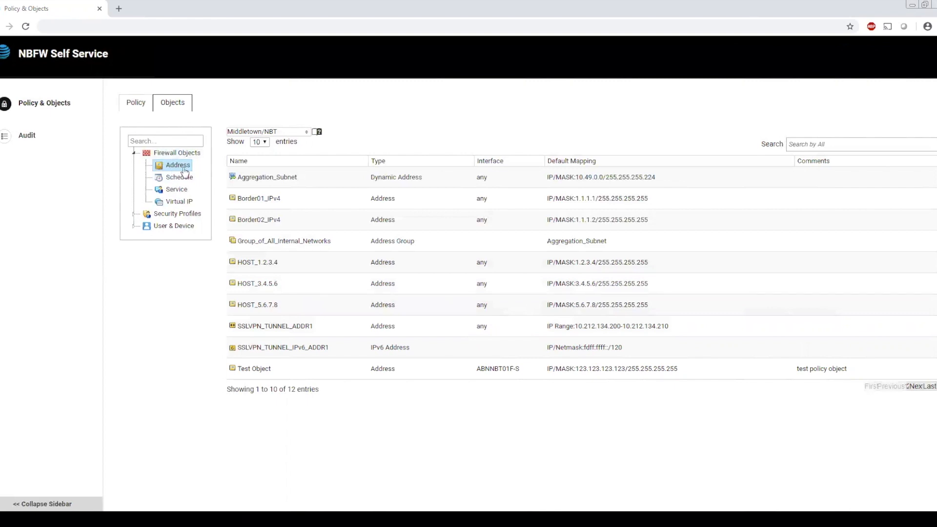
# - Start a new recurring firewall schedule named Tuesdays that runs on Tue
pyautogui.click(172, 177)
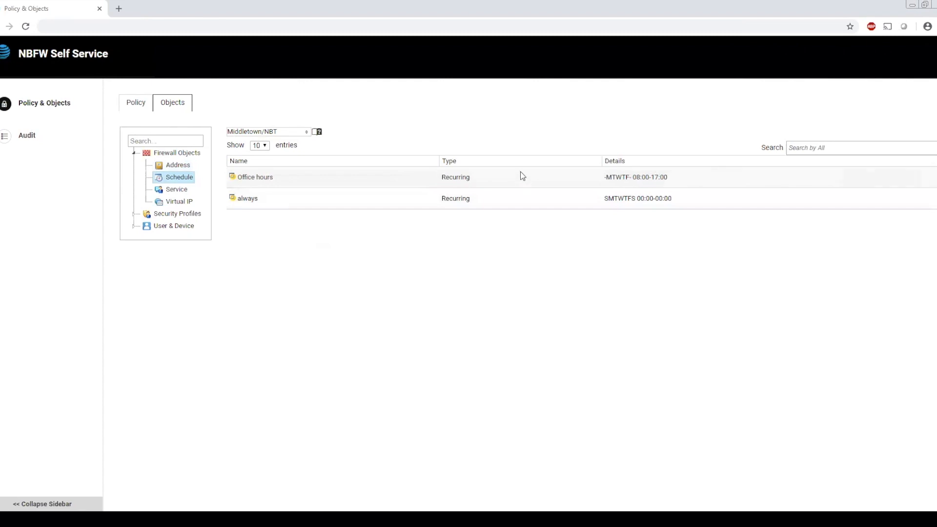
pyautogui.rightClick(483, 178)
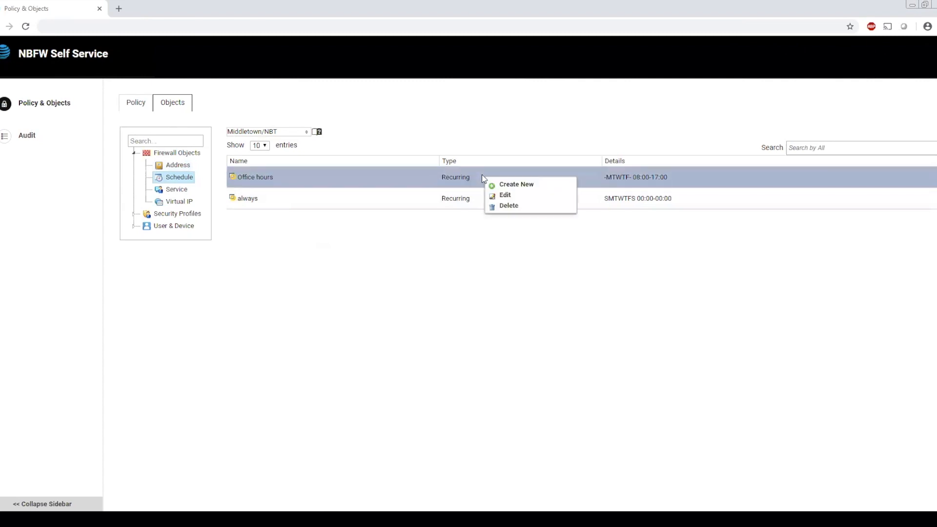
pyautogui.click(515, 185)
pyautogui.click(432, 232)
pyautogui.write('Tuesdays')
pyautogui.click(461, 257)
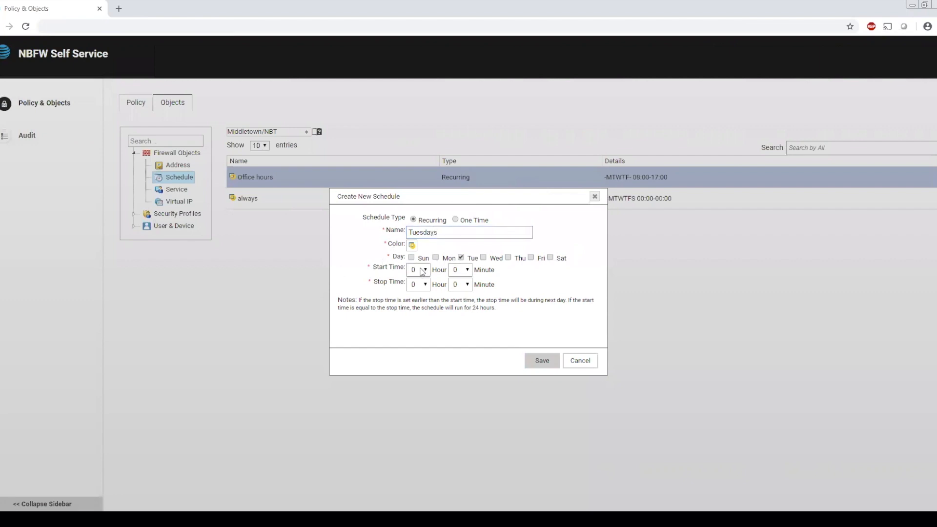
# - Set the schedule's stop time to 23 hours 59 minutes and save the schedule
pyautogui.click(425, 284)
pyautogui.scroll(-2, 418, 431)
pyautogui.click(418, 455)
pyautogui.click(468, 285)
pyautogui.moveTo(469, 332); pyautogui.dragTo(468, 427)
pyautogui.click(458, 451)
pyautogui.click(540, 364)
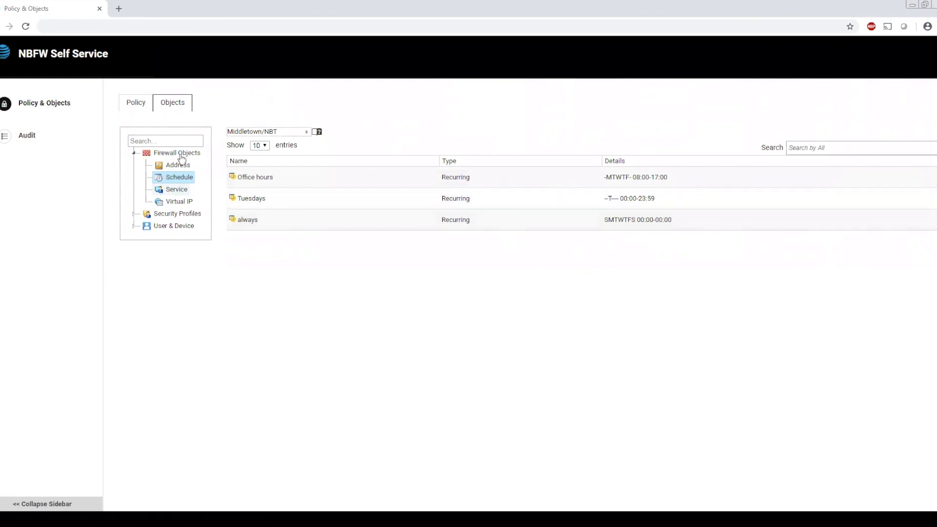
# - Open the ALL_TCP firewall service for editing, look through its protocol and port options, and close it without saving
pyautogui.click(176, 192)
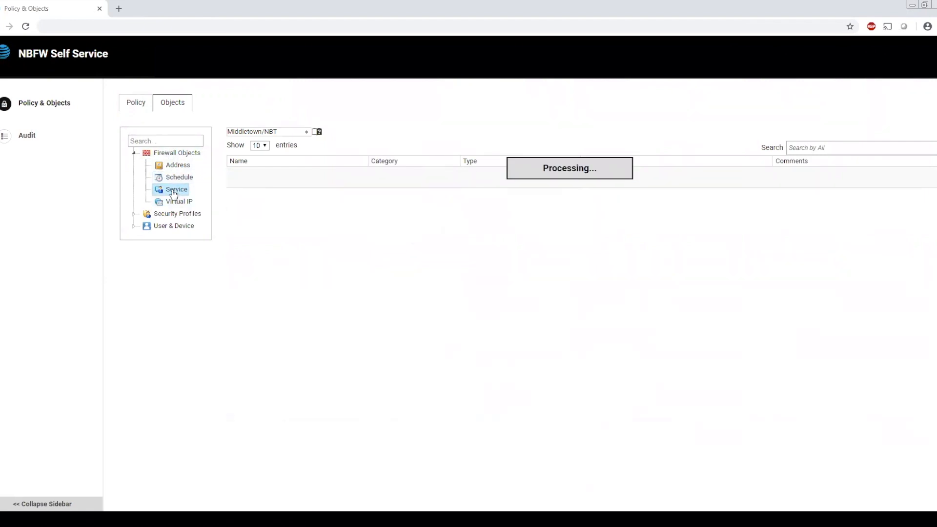
pyautogui.rightClick(418, 245)
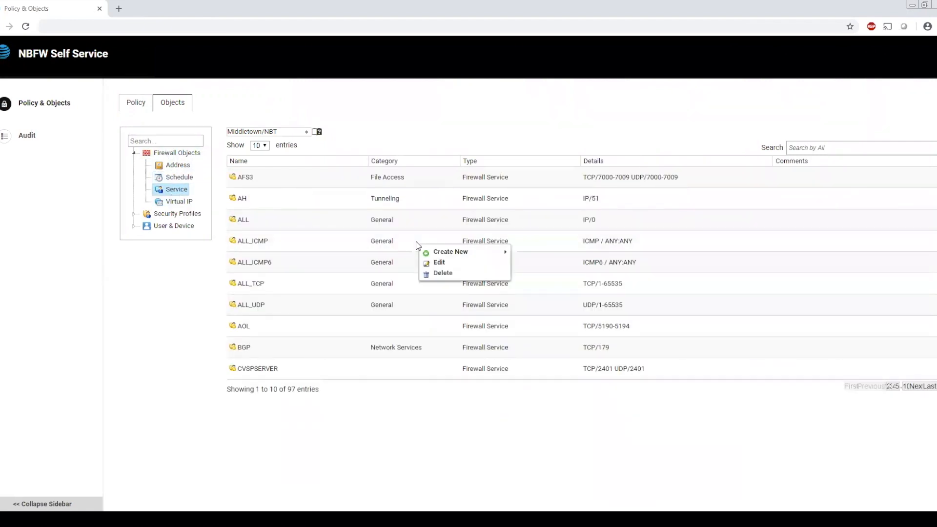
pyautogui.moveTo(458, 253)
pyautogui.click(309, 287)
pyautogui.rightClick(310, 287)
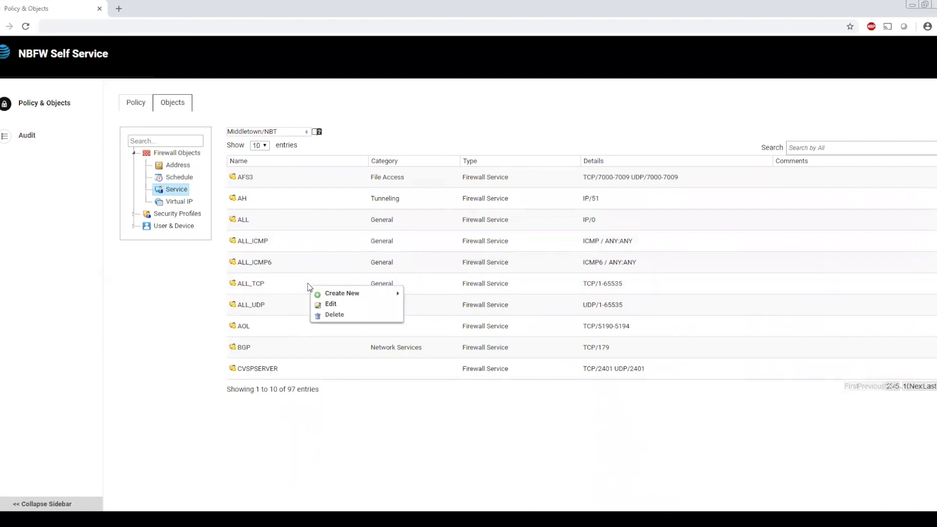
pyautogui.click(331, 305)
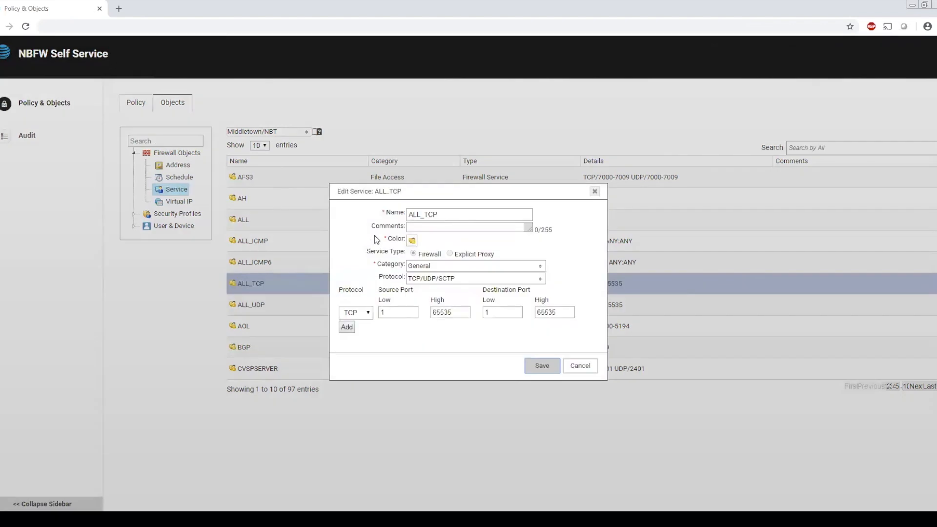
pyautogui.click(363, 316)
pyautogui.click(364, 320)
pyautogui.click(577, 371)
# - Fill in a new IPv4 virtual IP named Sample VIP with external interface ABNNBT01F-N, and cancel it without saving
pyautogui.click(176, 203)
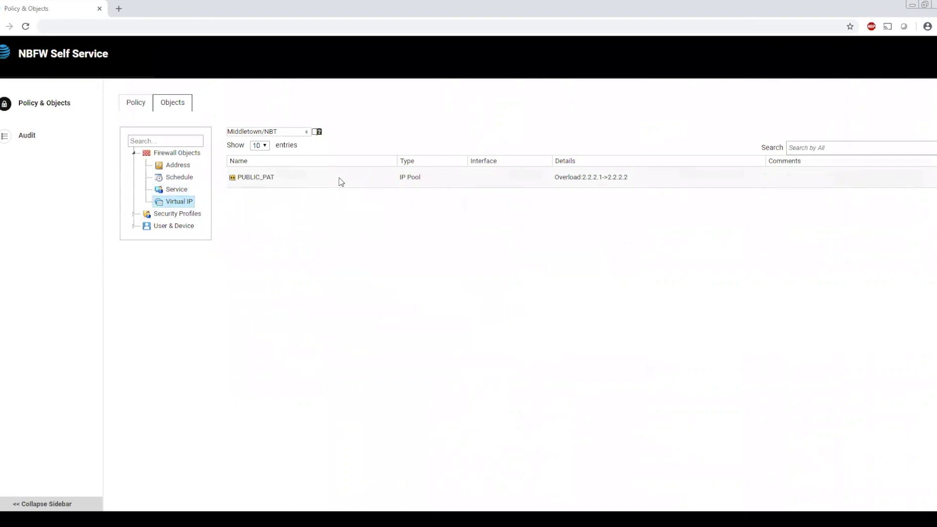
pyautogui.rightClick(341, 182)
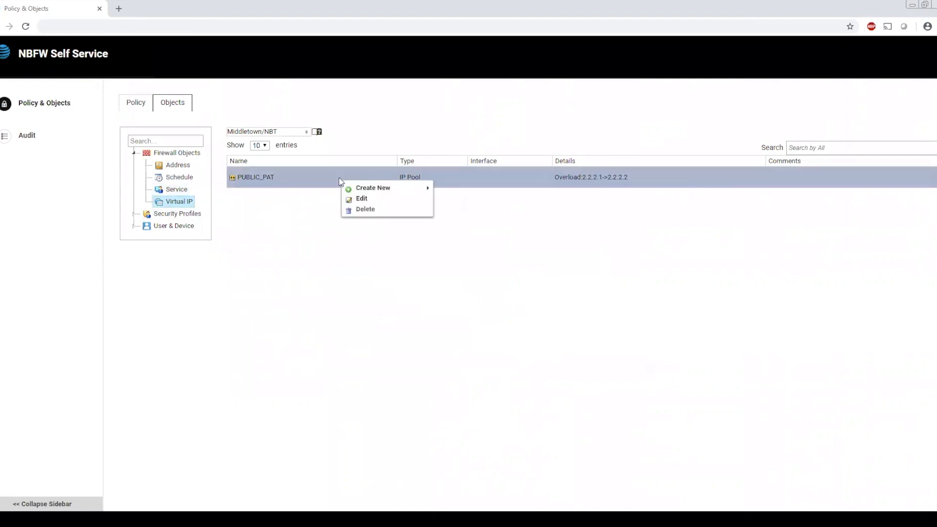
pyautogui.moveTo(381, 191)
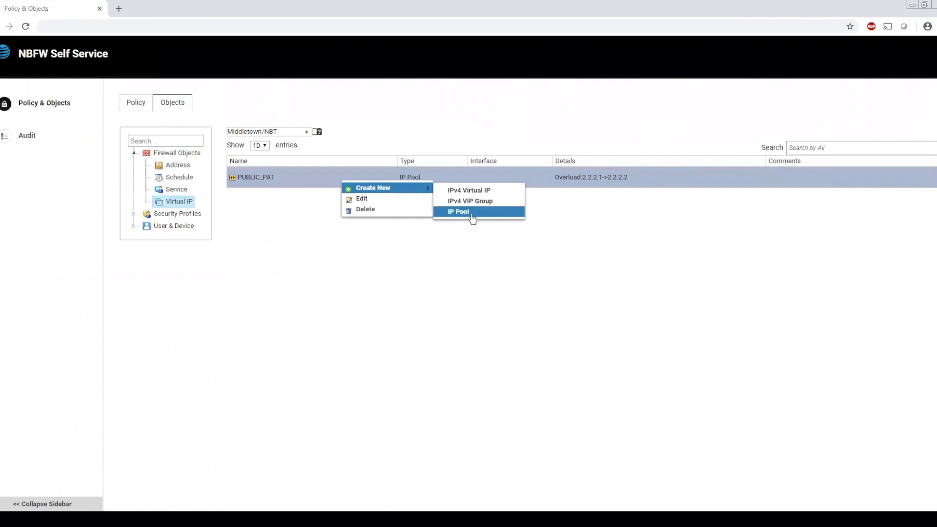
pyautogui.click(470, 194)
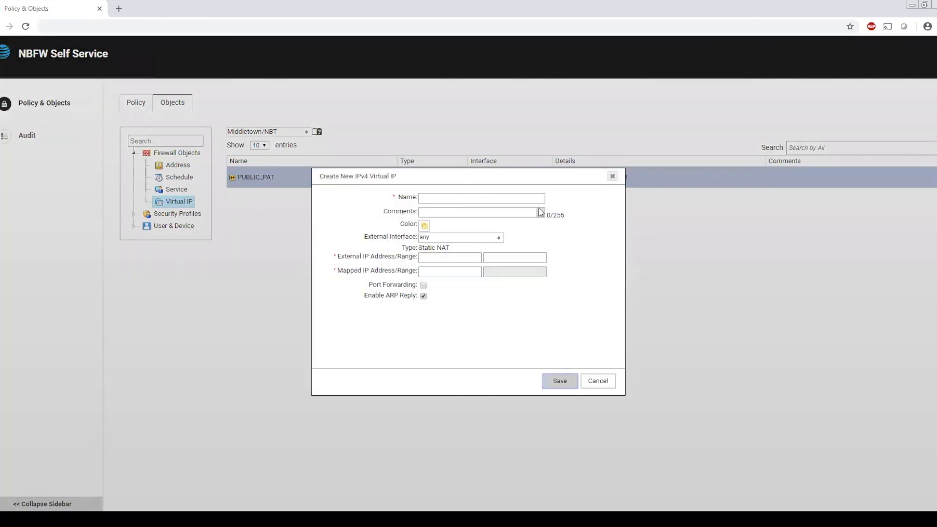
pyautogui.click(458, 197)
pyautogui.write('Samp')
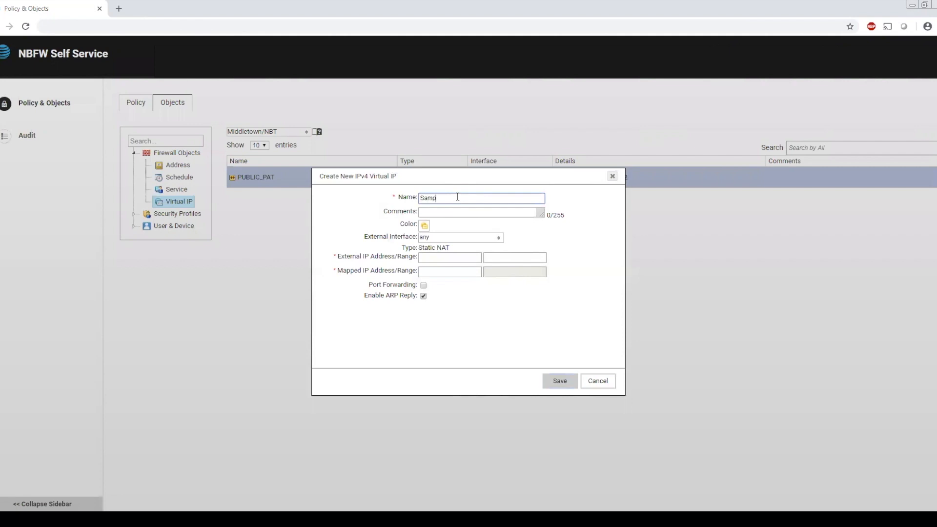
pyautogui.click(453, 237)
pyautogui.click(452, 265)
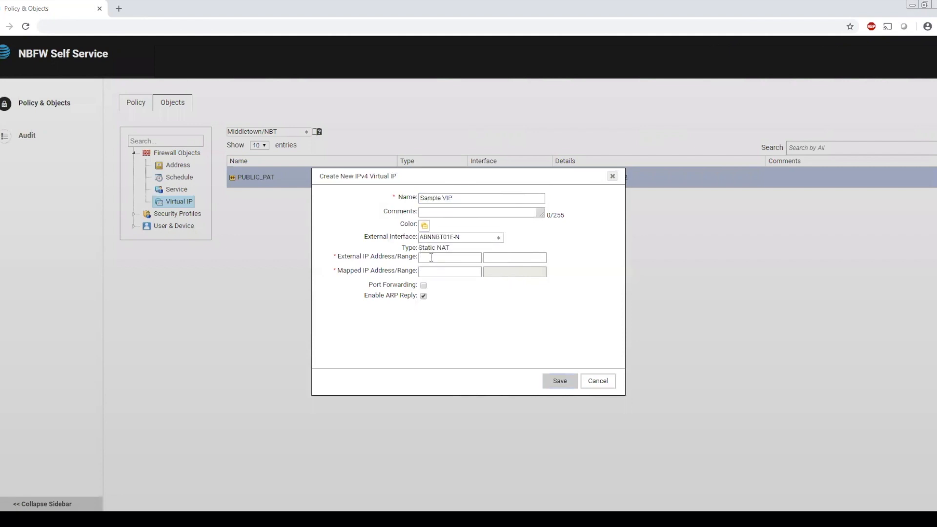
pyautogui.click(599, 381)
# - Open the PUBLIC_PAT IP pool for editing, review its type and external IP range, and close it without saving
pyautogui.rightClick(365, 183)
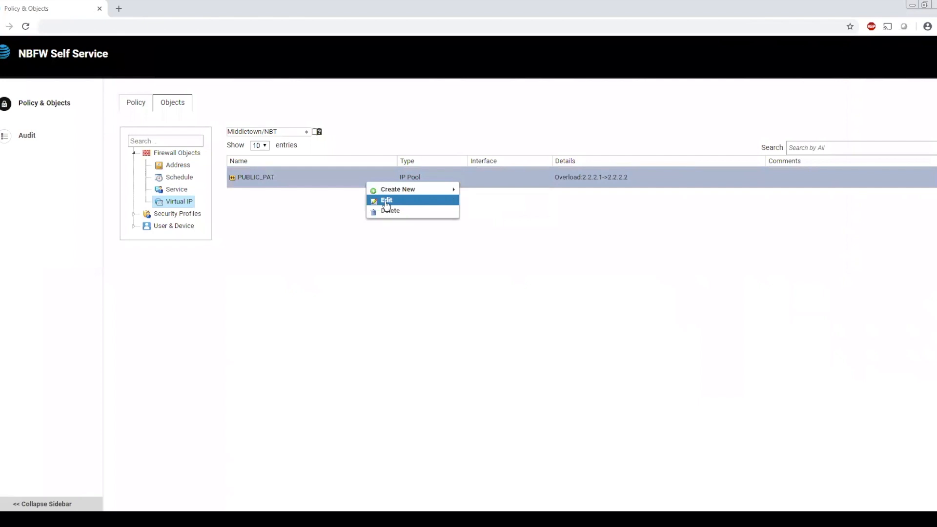
pyautogui.click(386, 204)
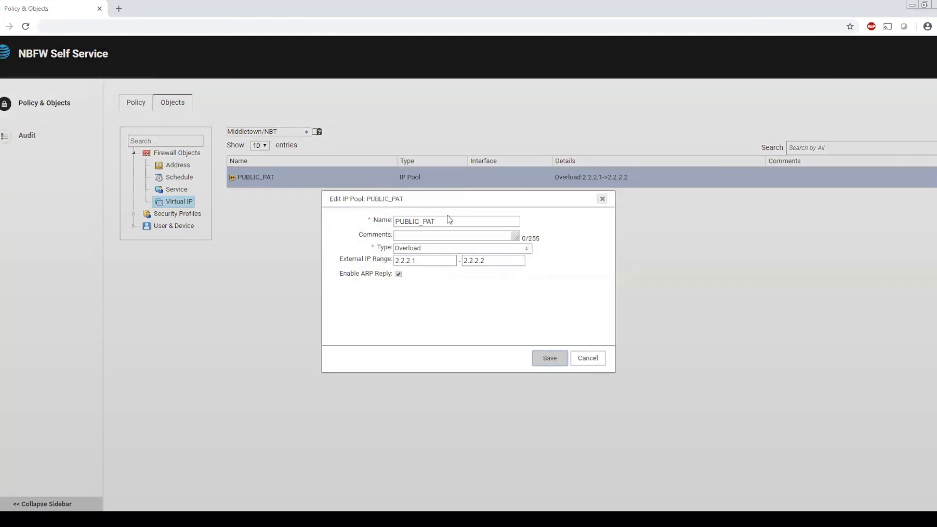
pyautogui.click(592, 361)
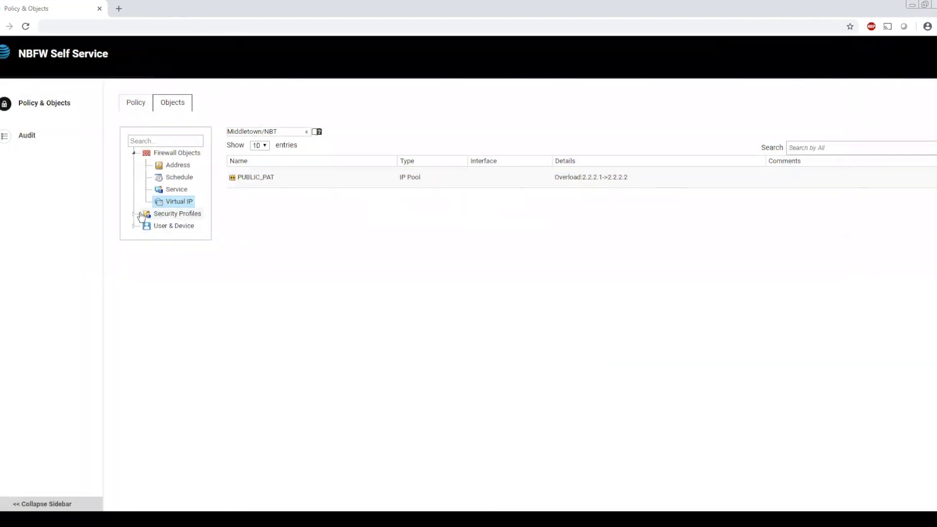
# - Open the default antivirus profile for editing, review its inspection mode and scanned protocols, and close it without saving
pyautogui.click(134, 214)
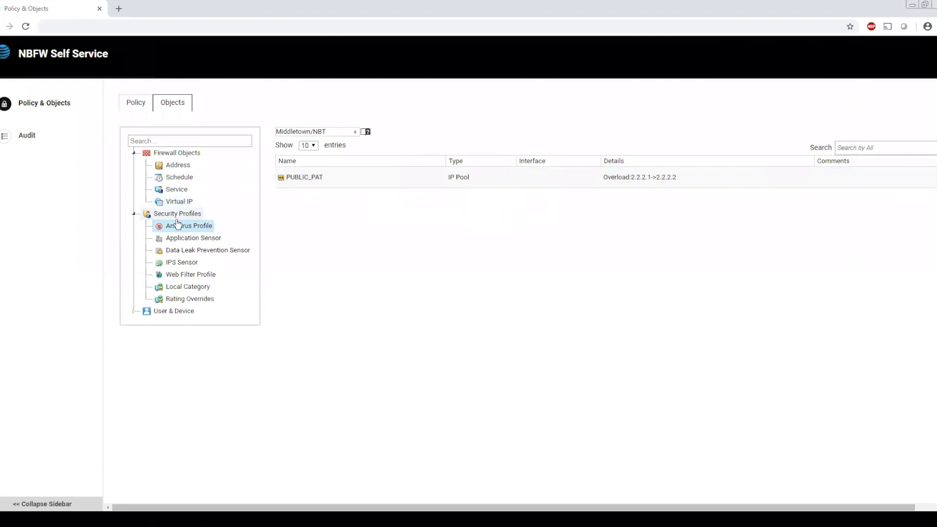
pyautogui.click(189, 223)
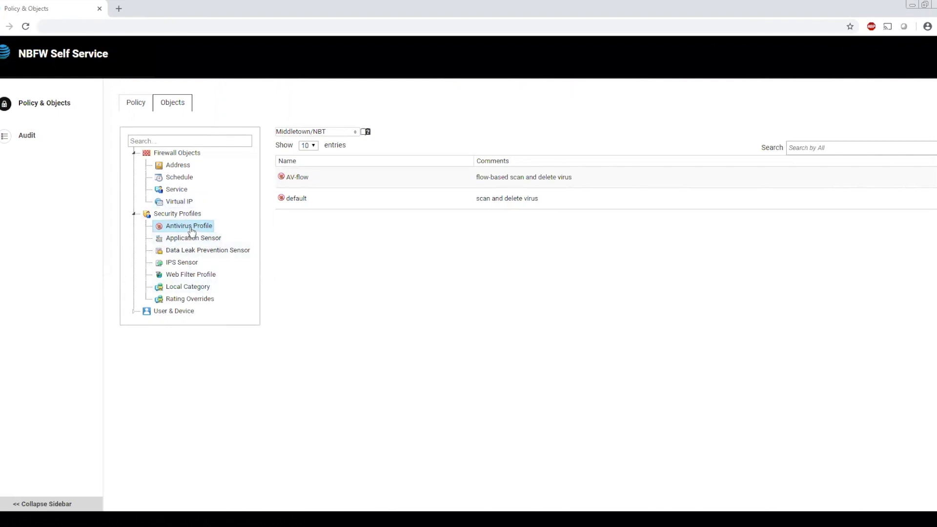
pyautogui.rightClick(391, 196)
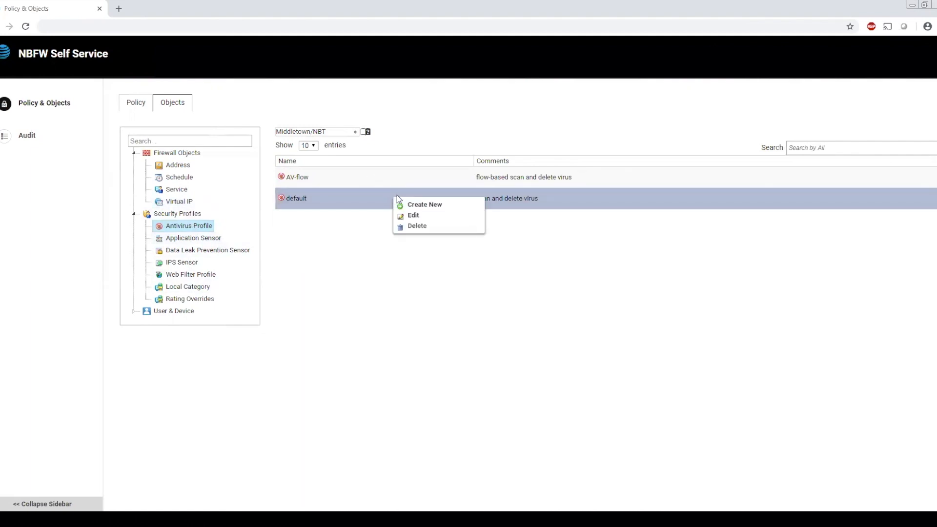
pyautogui.click(421, 218)
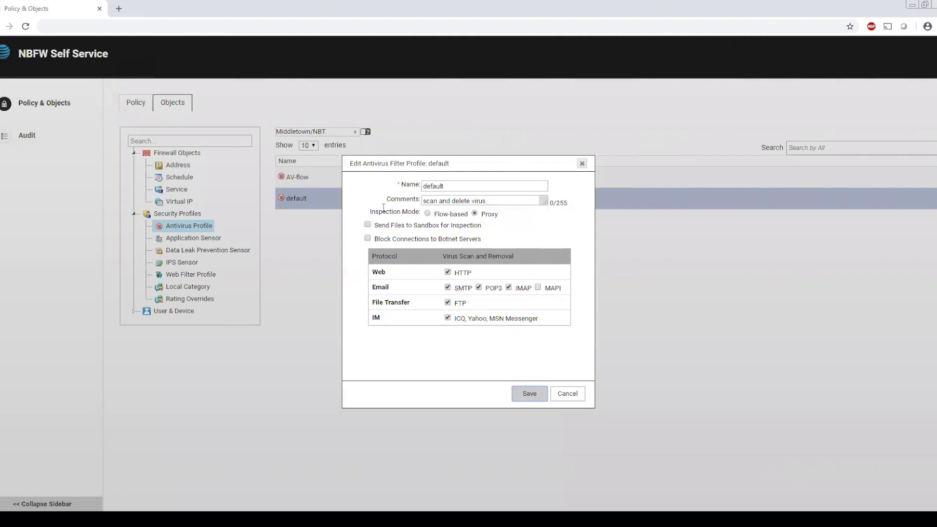
pyautogui.click(567, 393)
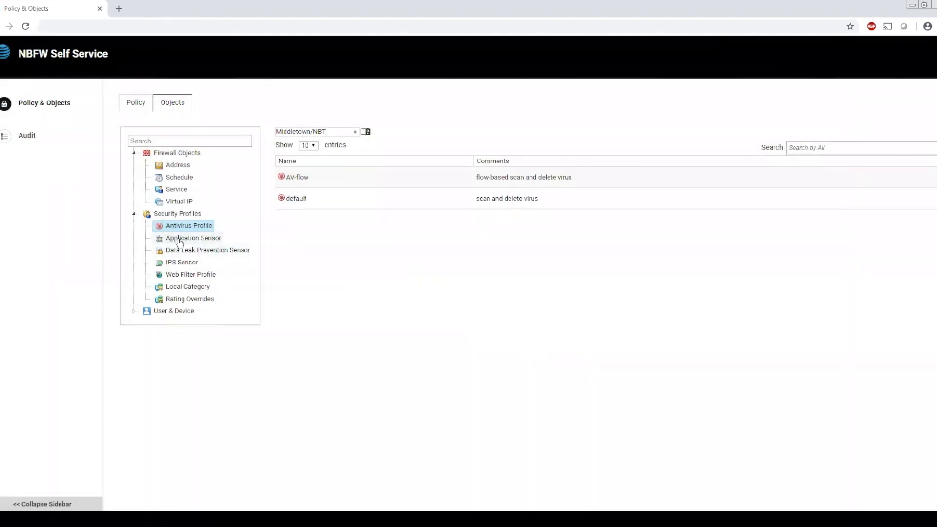
# - Open the default web filter profile for editing and select the whole Potentially Liable group of FortiGuard categories
pyautogui.click(187, 276)
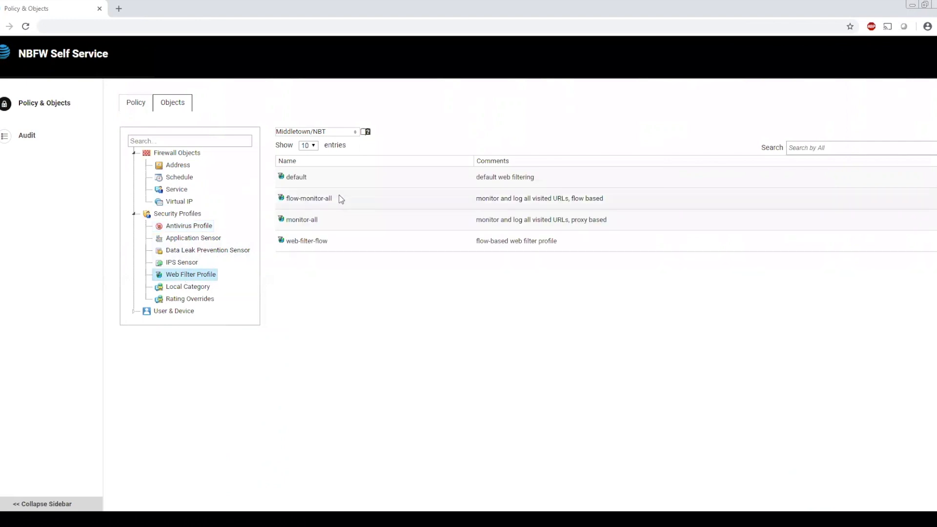
pyautogui.rightClick(413, 178)
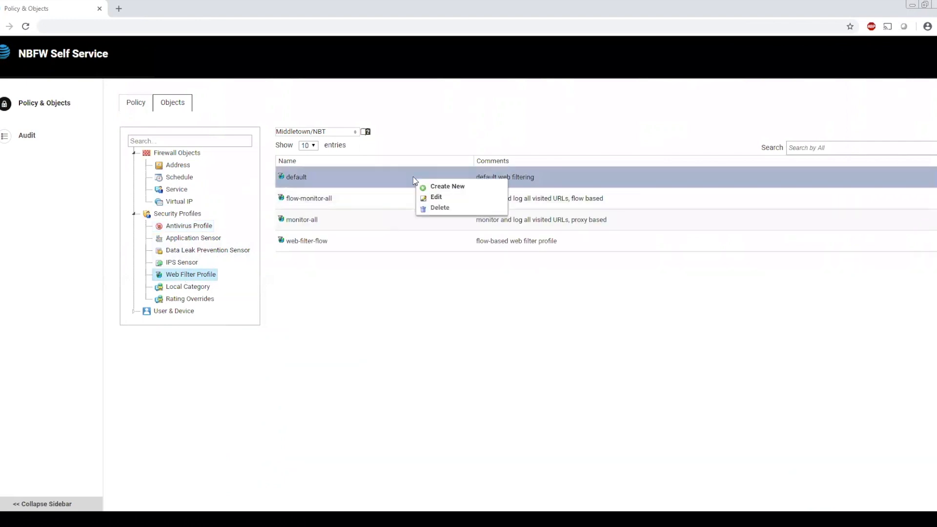
pyautogui.click(438, 198)
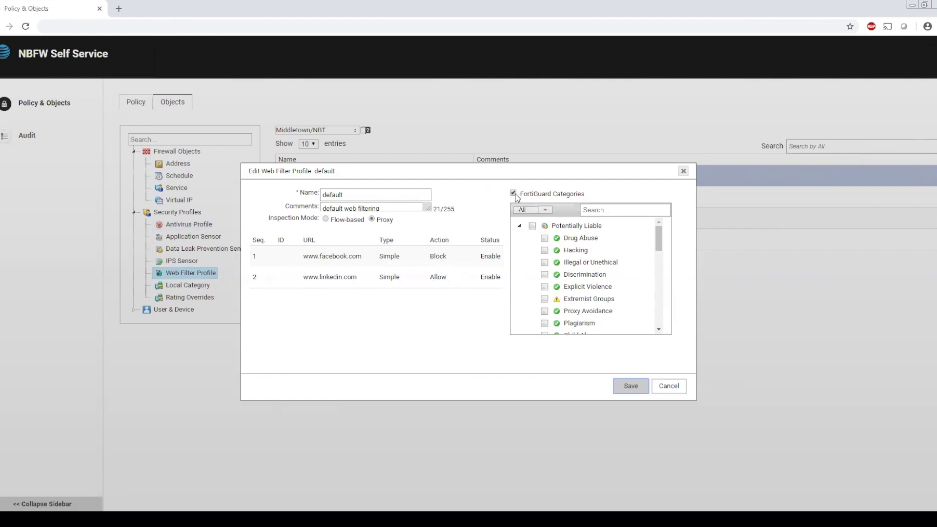
pyautogui.click(533, 227)
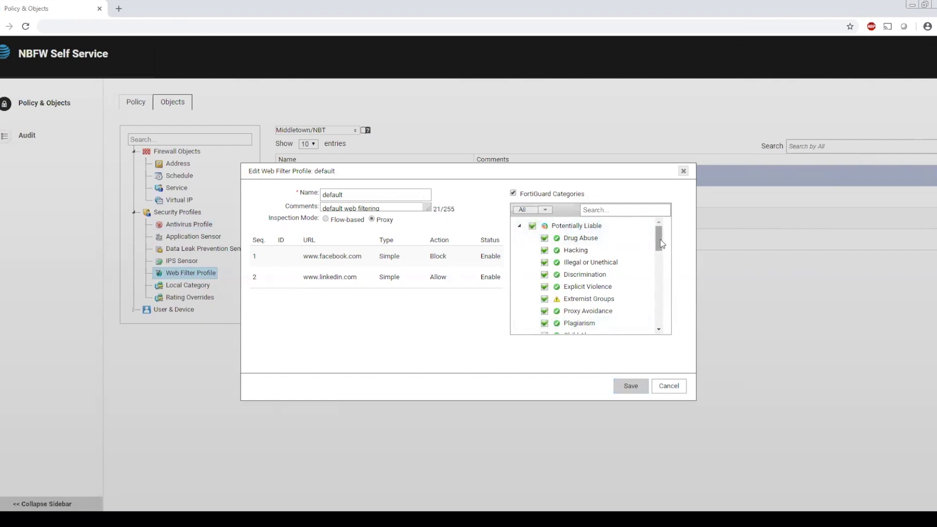
pyautogui.rightClick(322, 259)
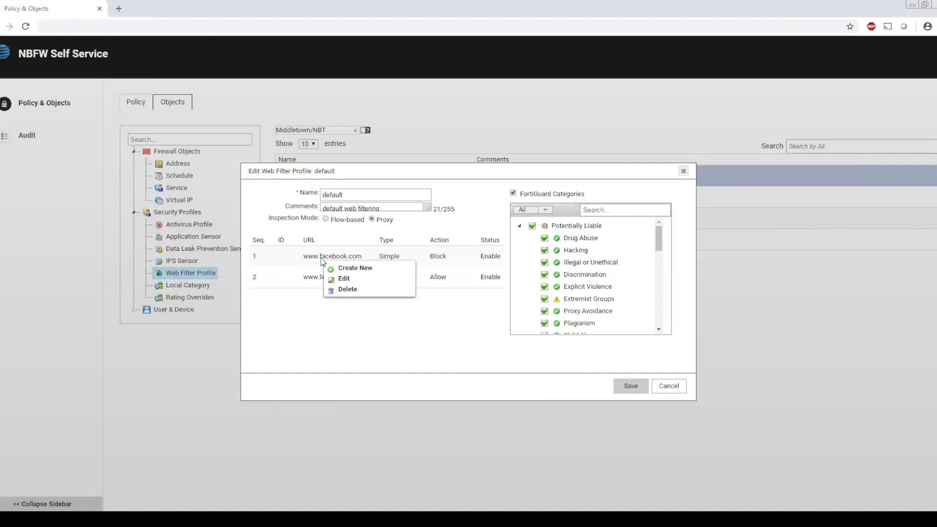
pyautogui.click(344, 269)
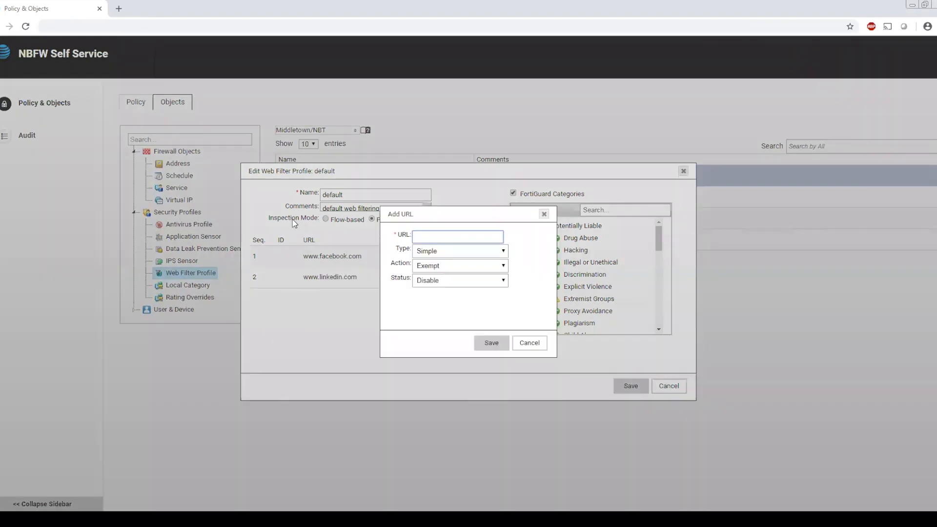
pyautogui.write('www.att.com')
pyautogui.click(440, 255)
pyautogui.click(449, 265)
pyautogui.click(444, 270)
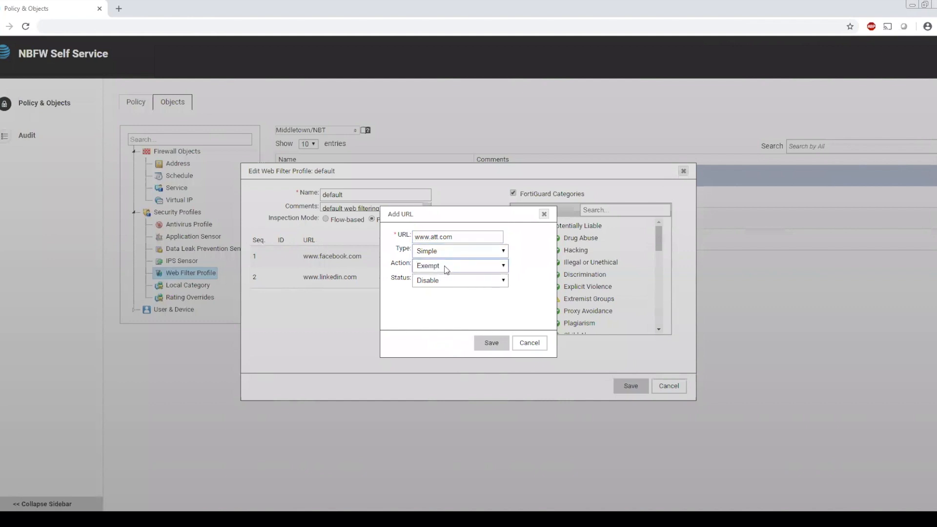
pyautogui.click(419, 288)
pyautogui.click(434, 283)
pyautogui.click(439, 302)
pyautogui.click(492, 346)
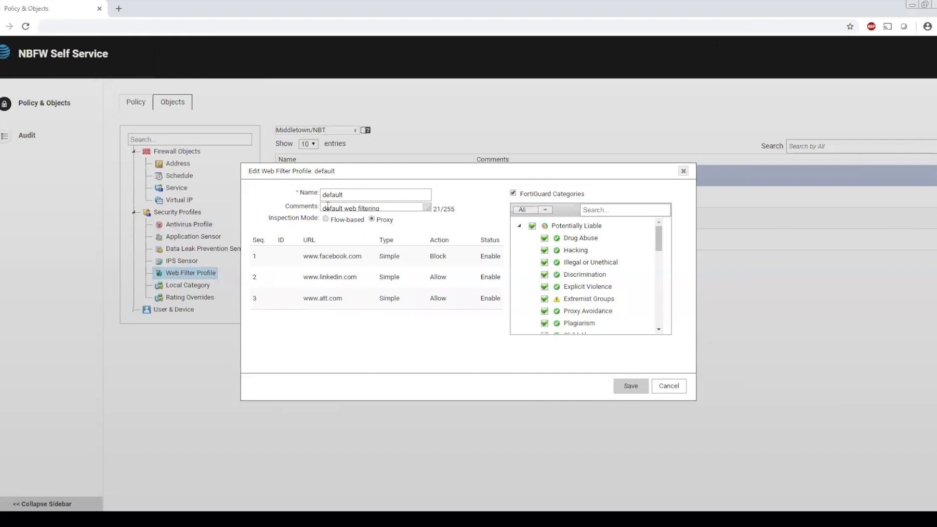
pyautogui.click(627, 387)
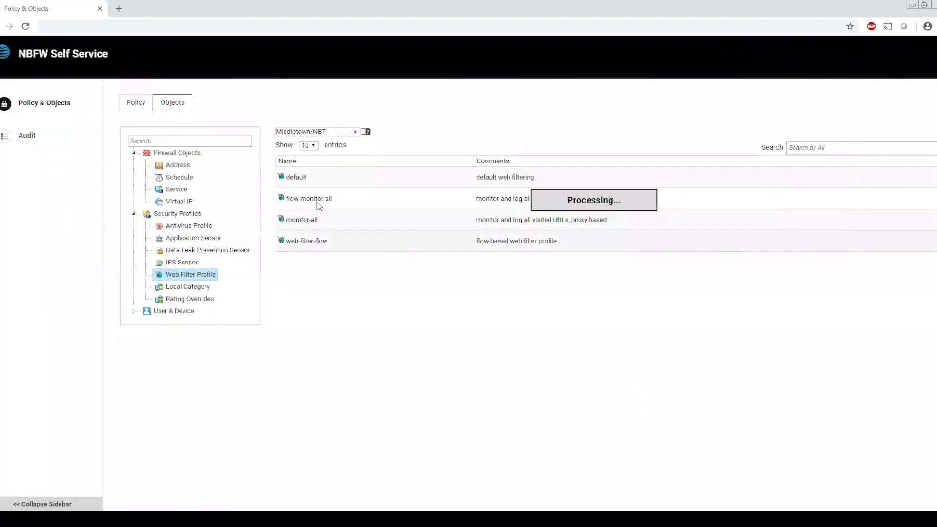
# - Open the HTTP/HTTPS Web policy for editing, review its security profiles, keep the default web filter, and save the policy
pyautogui.click(137, 105)
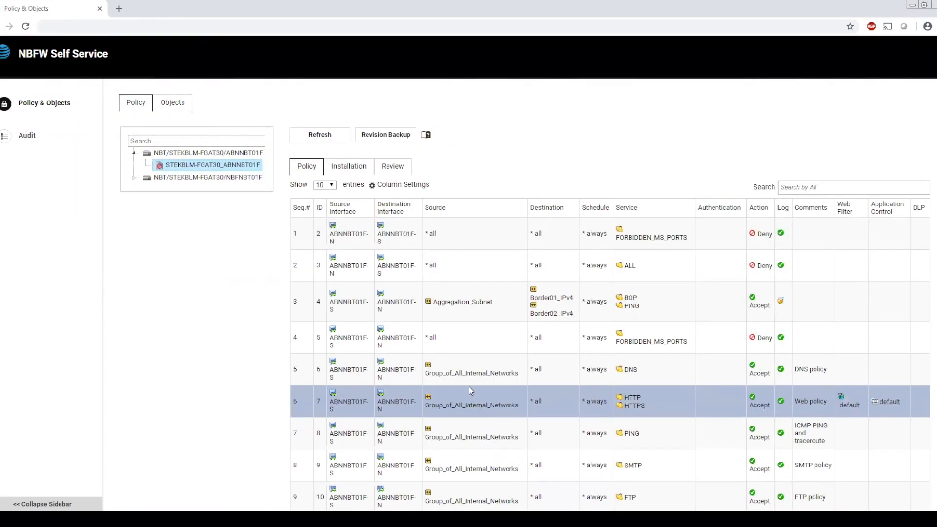
pyautogui.rightClick(474, 405)
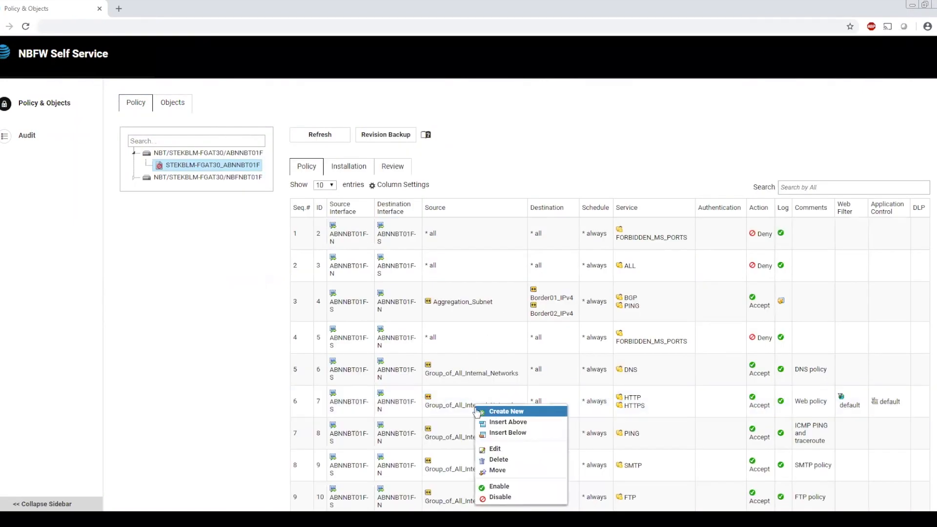
pyautogui.click(495, 448)
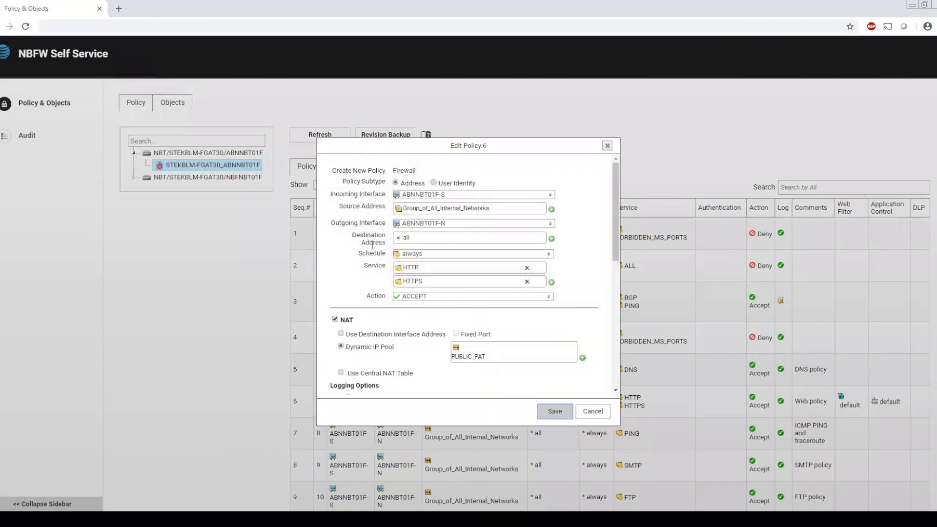
pyautogui.scroll(-10, 372, 244)
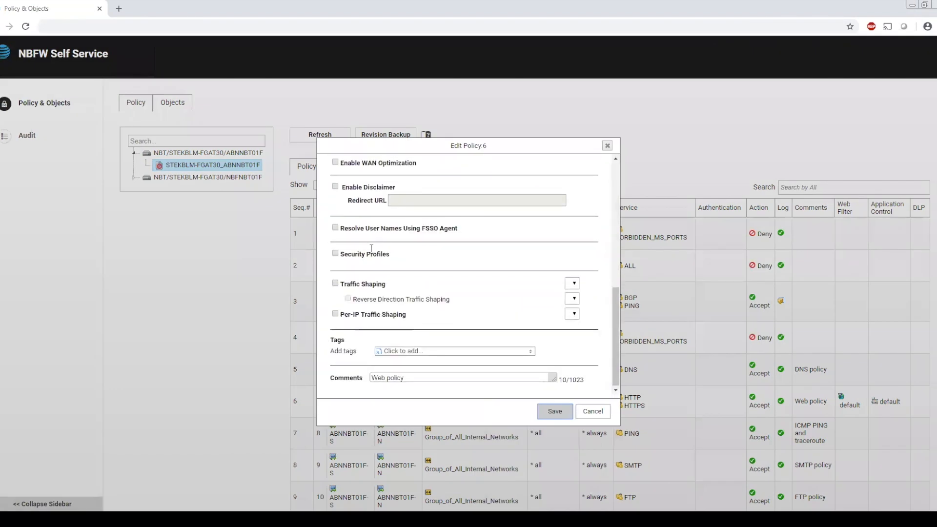
pyautogui.scroll(10, 380, 274)
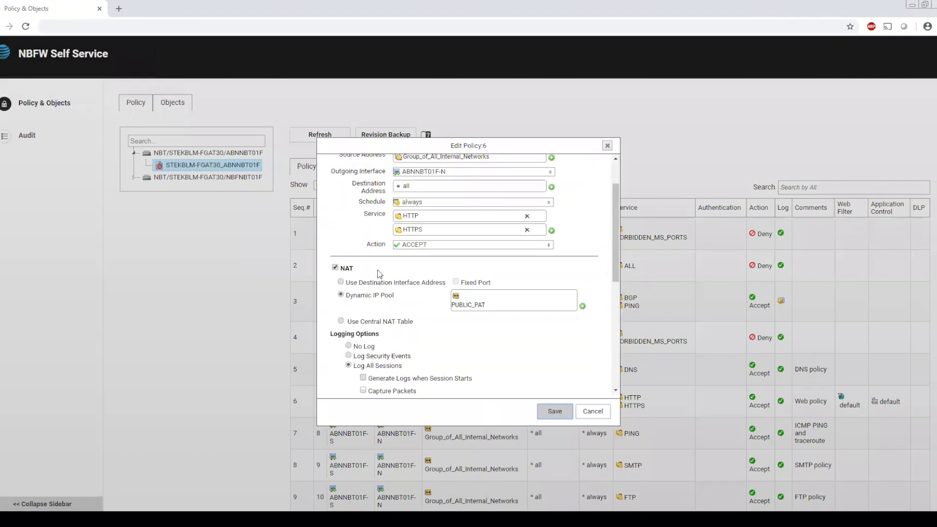
pyautogui.scroll(-10, 380, 274)
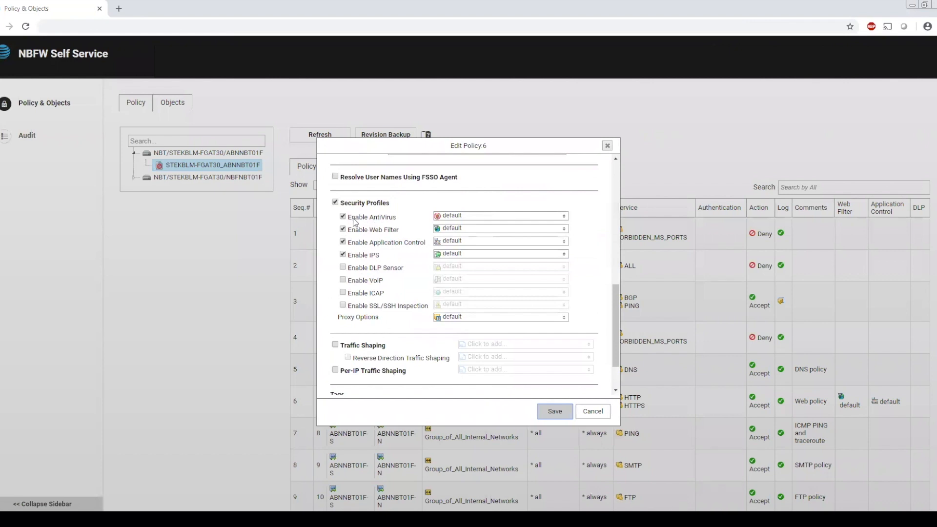
pyautogui.click(446, 230)
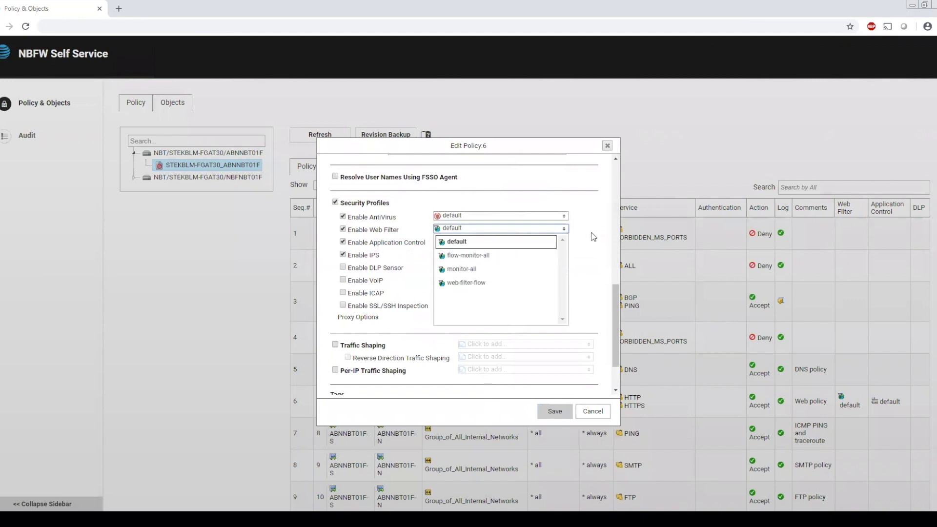
pyautogui.click(576, 234)
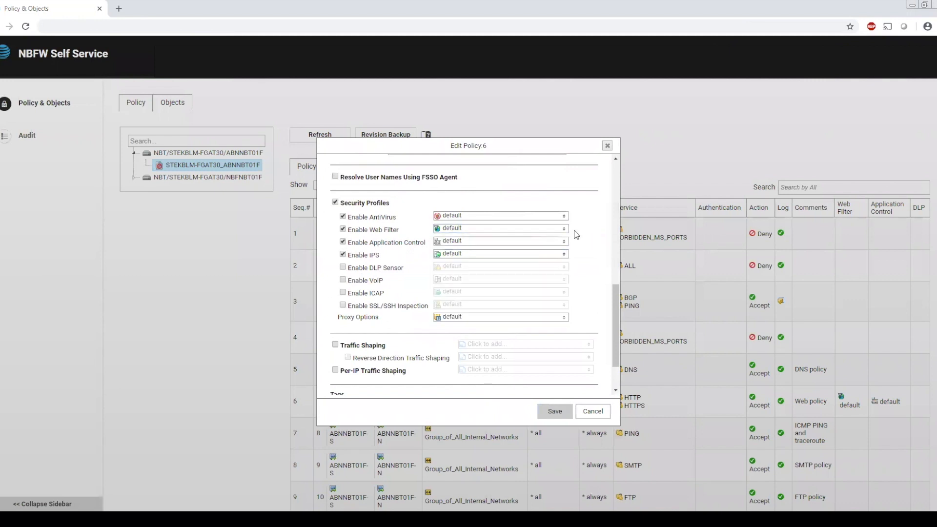
pyautogui.click(555, 412)
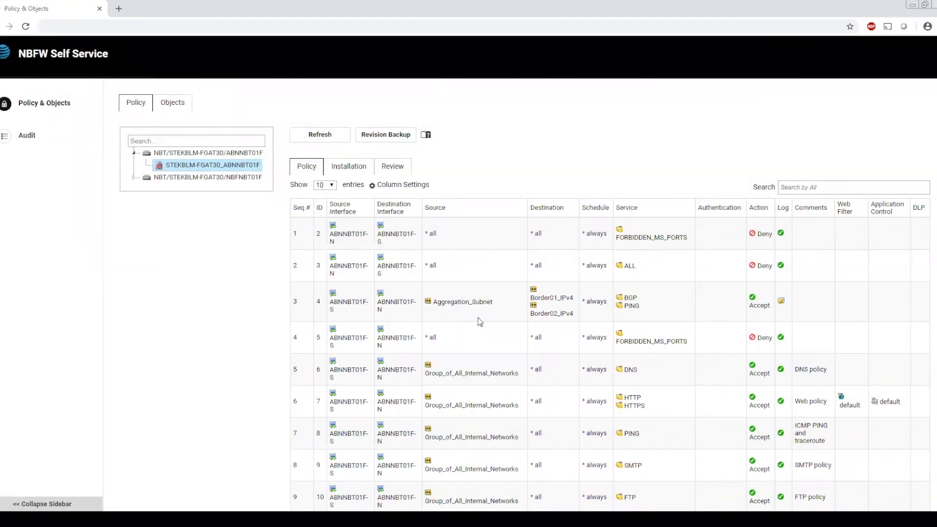
pyautogui.scroll(-1, 479, 318)
pyautogui.scroll(1, 478, 314)
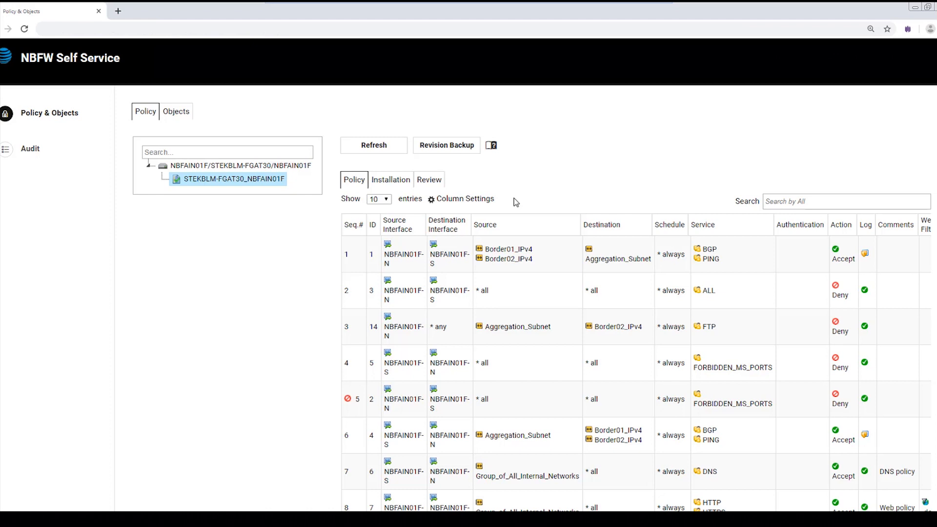
# - Hide the Service, Authentication, Action, Log, Comments, Web Filter, Application Control, DLP and Email Filter columns in the policy table
pyautogui.click(464, 199)
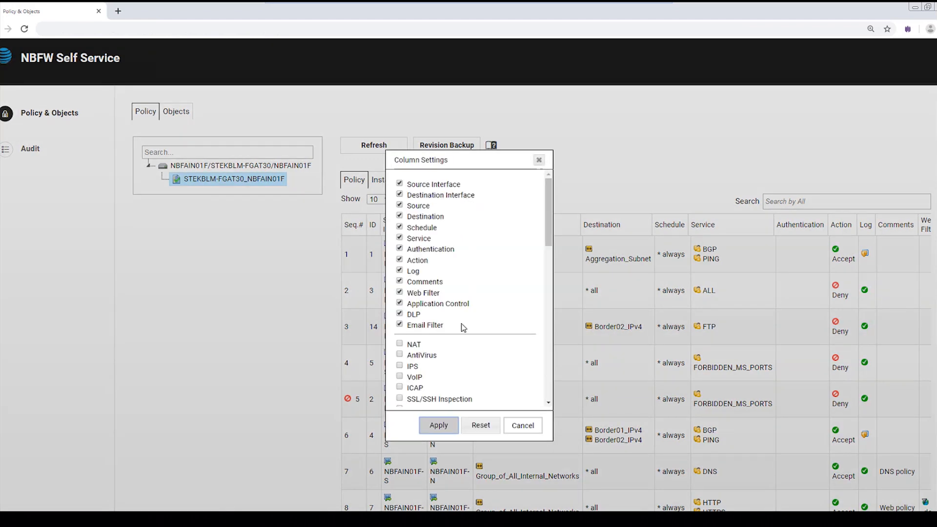
pyautogui.click(399, 324)
pyautogui.click(399, 313)
pyautogui.click(399, 303)
pyautogui.click(399, 291)
pyautogui.click(399, 281)
pyautogui.click(399, 270)
pyautogui.click(399, 259)
pyautogui.click(399, 247)
pyautogui.click(400, 238)
pyautogui.click(441, 427)
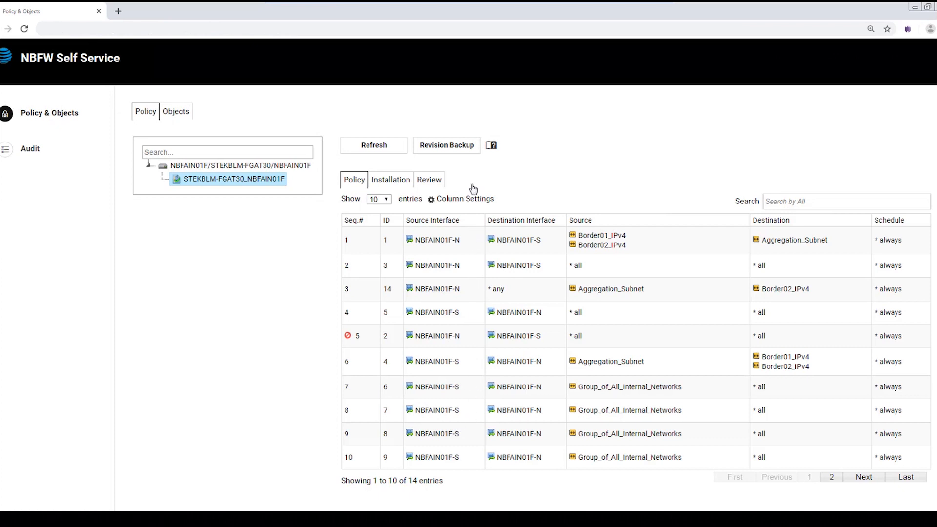
# - Refresh the policy table and restore the revision backup Policy Backup 1, confirming the restore
pyautogui.click(376, 150)
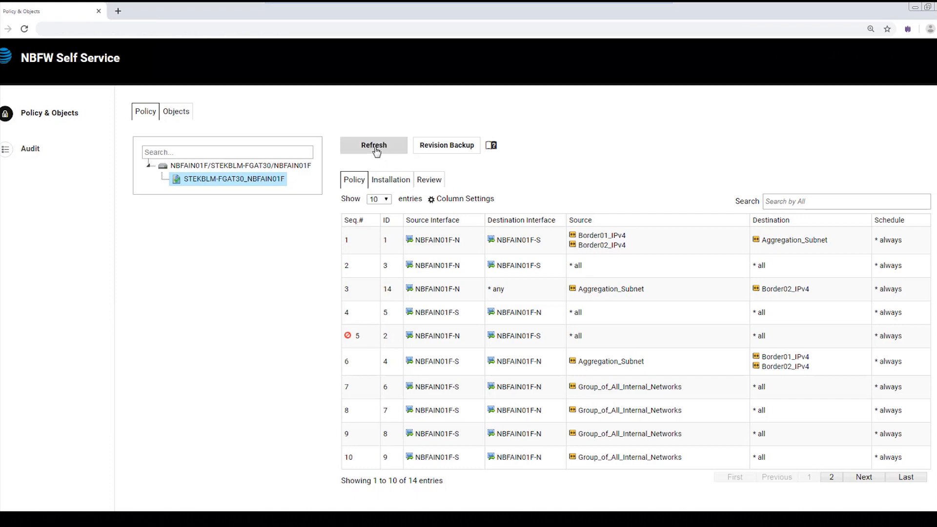
pyautogui.click(376, 151)
pyautogui.click(448, 145)
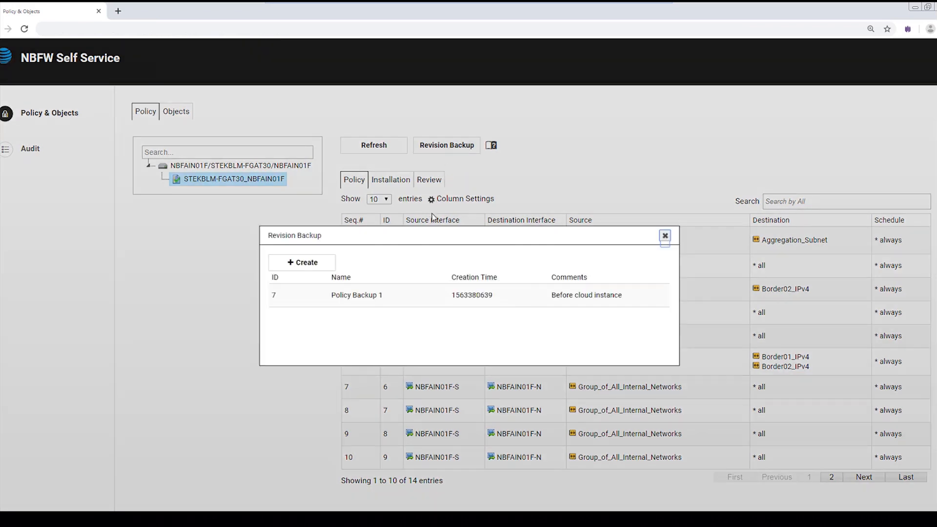
pyautogui.rightClick(417, 296)
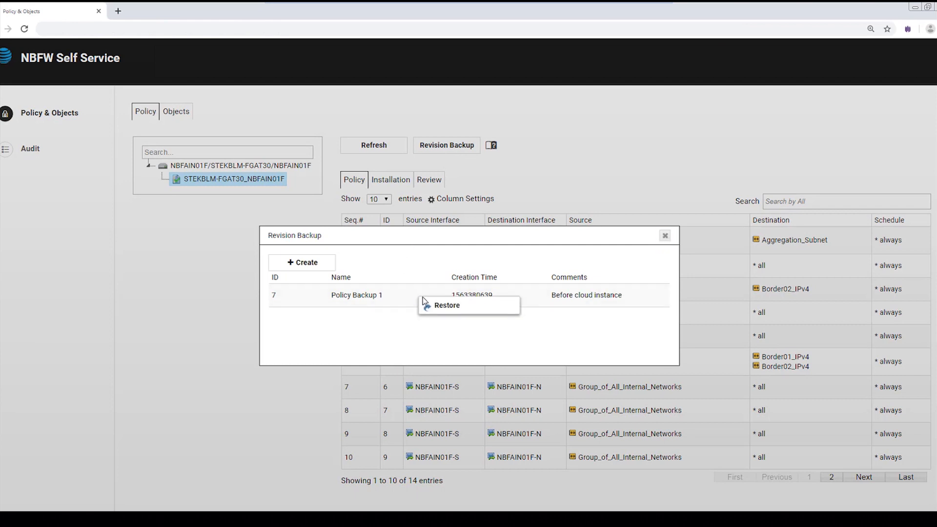
pyautogui.click(452, 306)
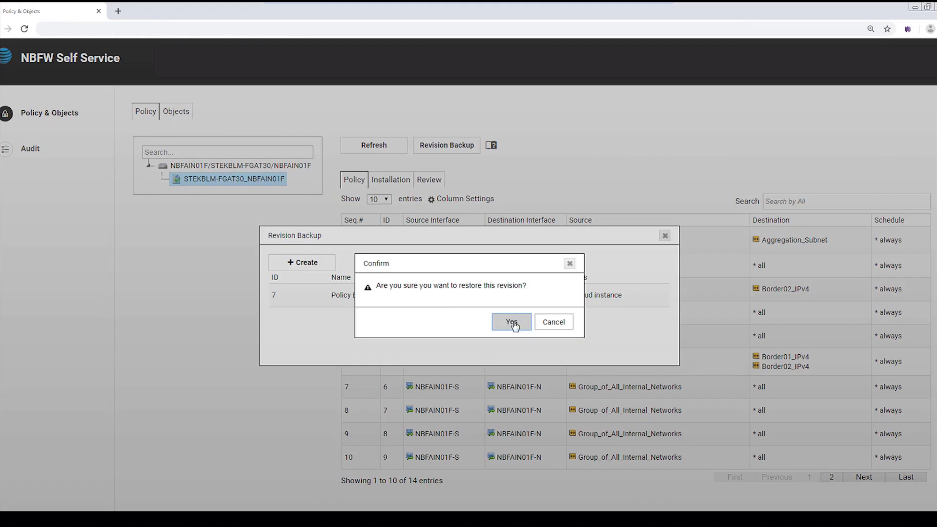
pyautogui.click(513, 323)
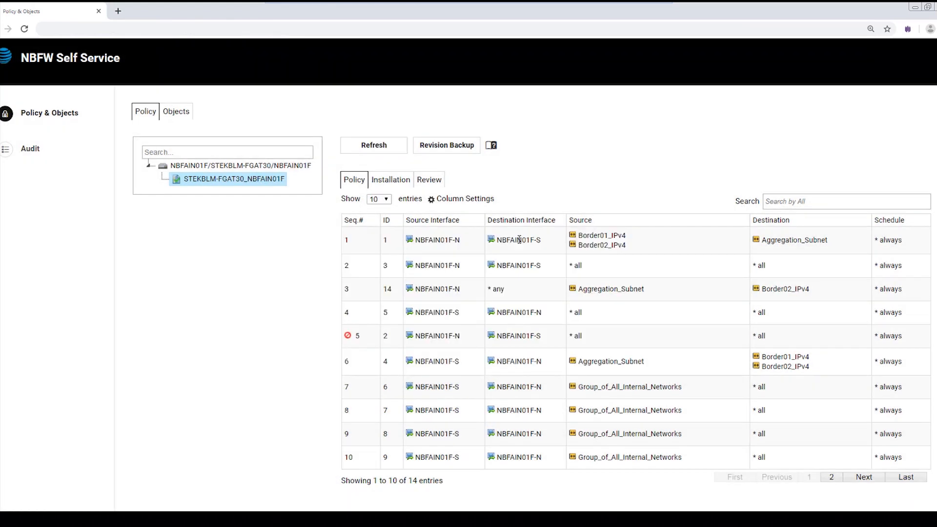
# - Edit policy 1 to enable security profiles with the default AntiVirus profile and the URL_Test_Standard web filter, and save the policy
pyautogui.rightClick(520, 239)
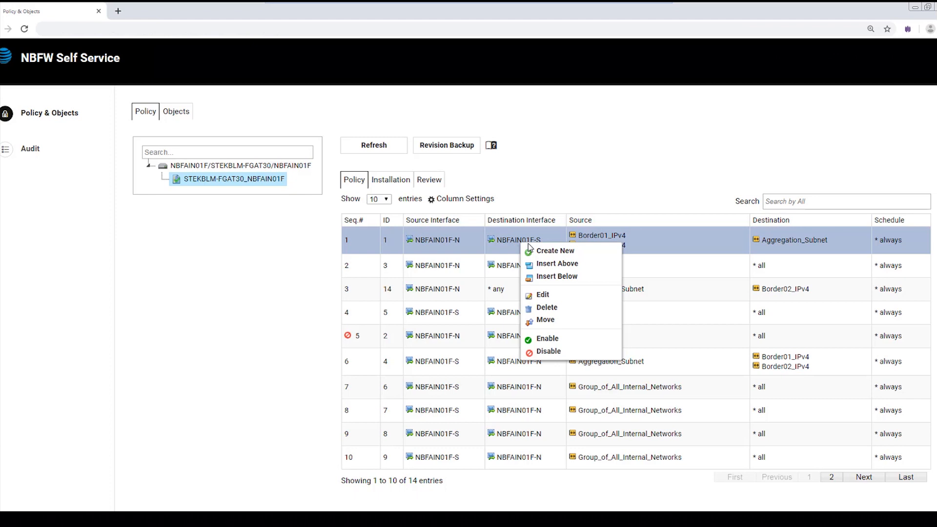
pyautogui.click(554, 296)
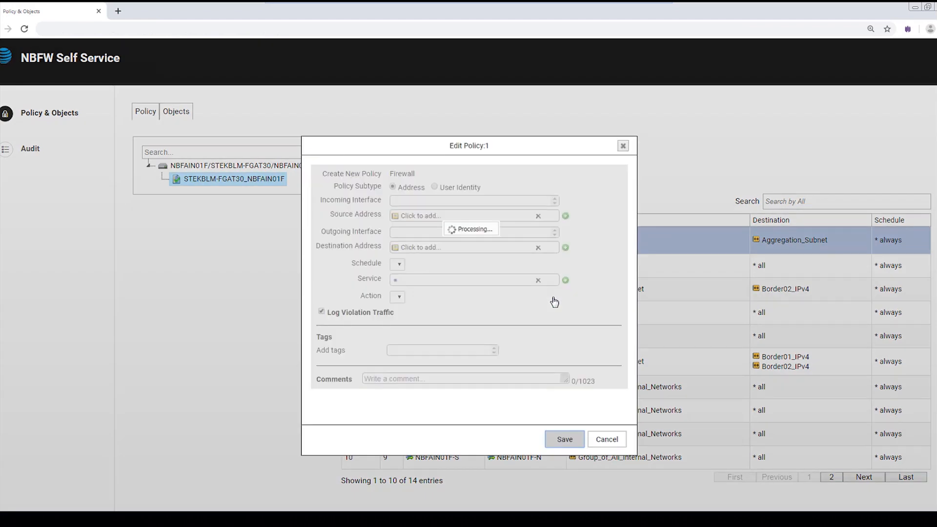
pyautogui.scroll(-10, 554, 302)
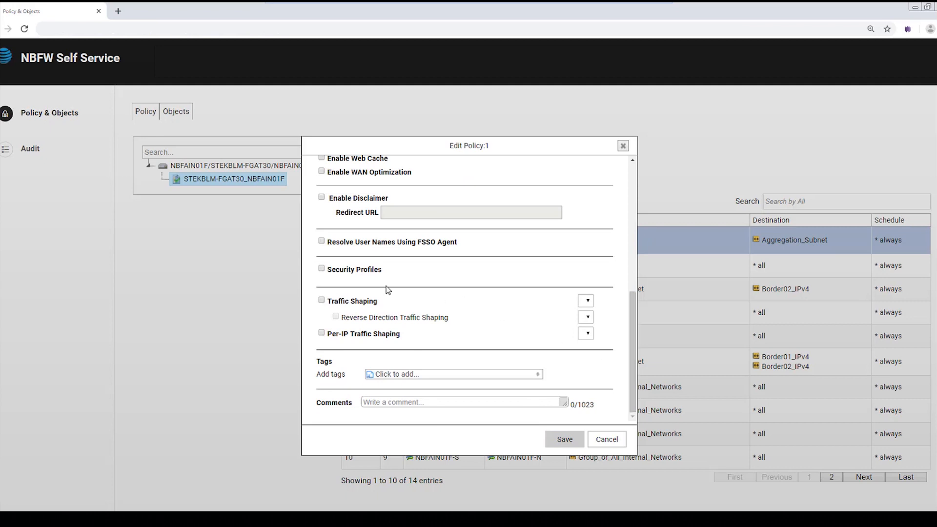
pyautogui.click(322, 269)
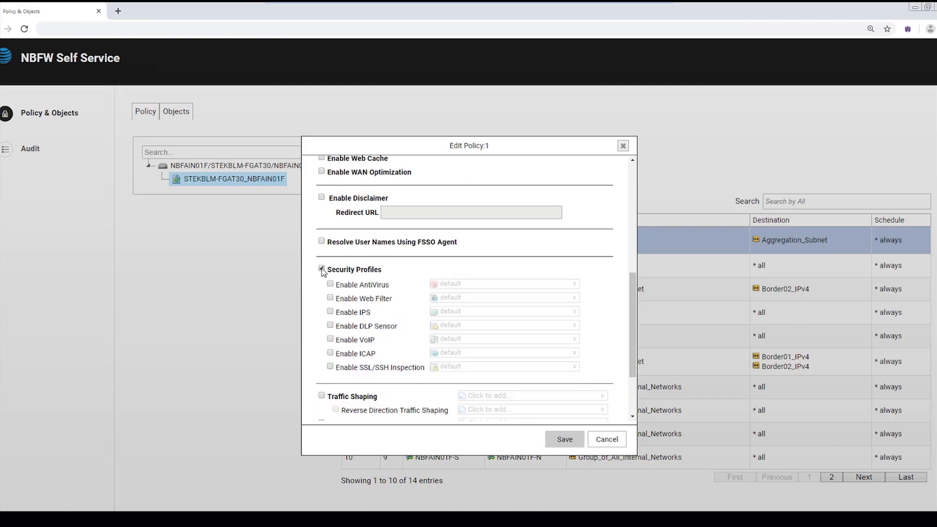
pyautogui.click(329, 284)
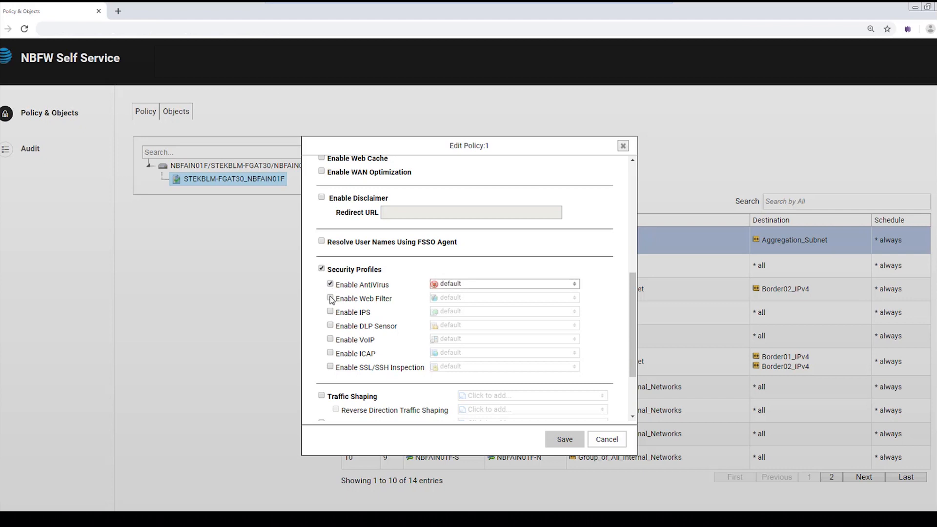
pyautogui.click(330, 297)
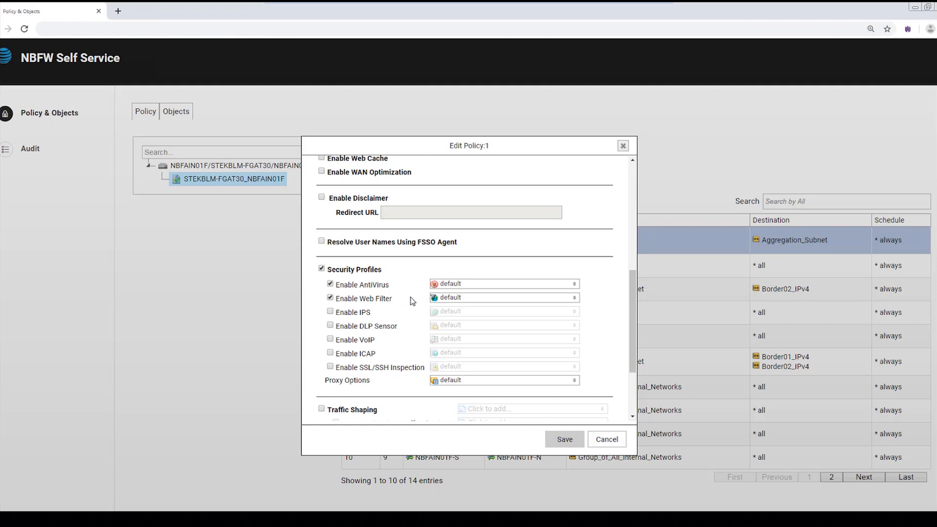
pyautogui.click(447, 299)
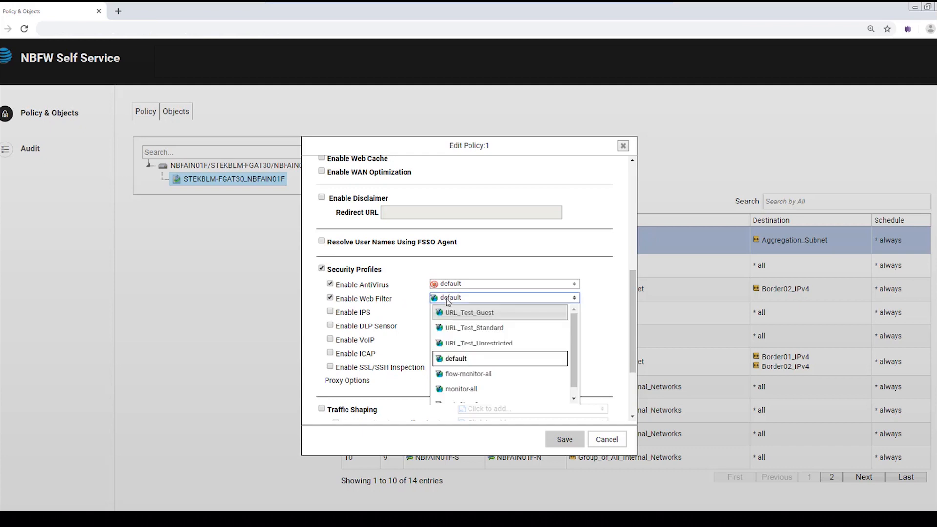
pyautogui.click(456, 329)
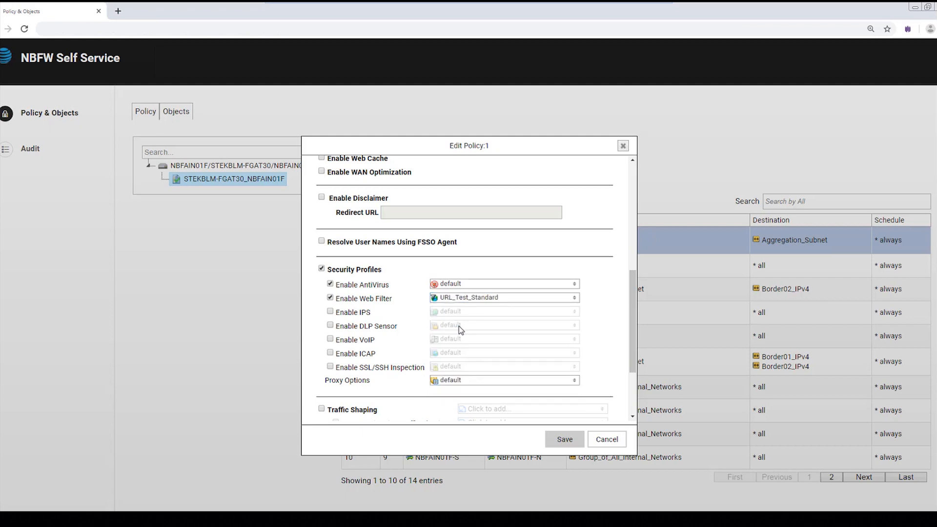
pyautogui.click(565, 440)
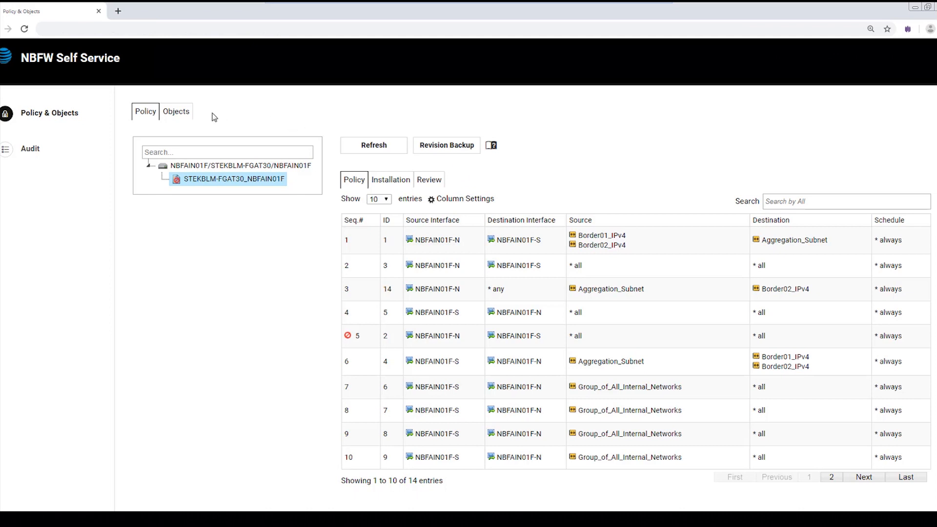
# - Open the firewall objects view for the managed device
pyautogui.click(180, 112)
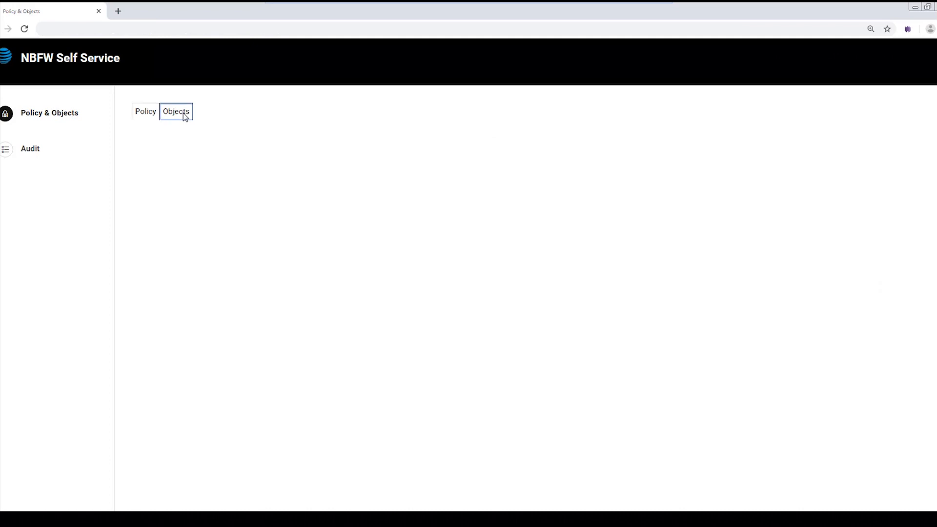